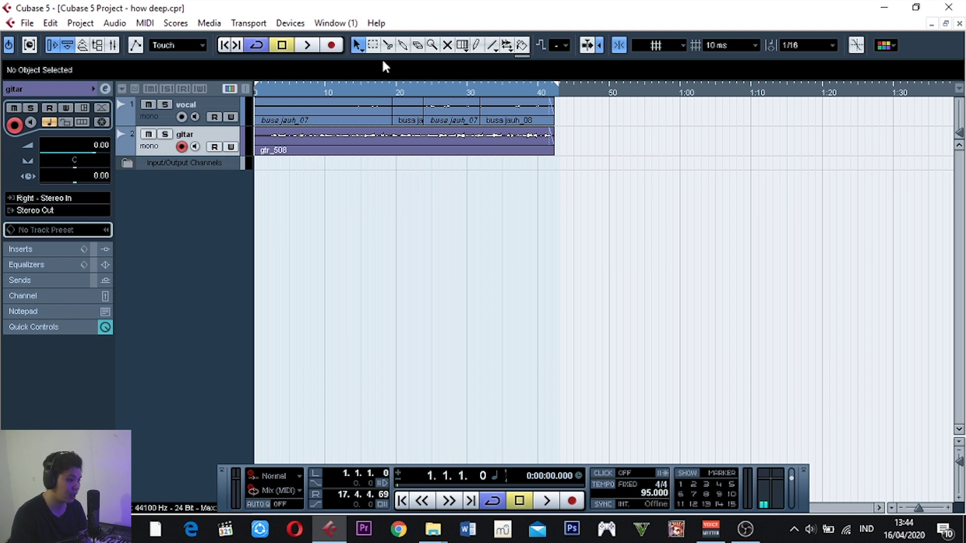
{"action": "left_click", "coordinate": [221, 110]}
{"action": "left_click", "coordinate": [209, 134]}
{"action": "left_click", "coordinate": [220, 107]}
{"action": "left_click", "coordinate": [213, 131]}
{"action": "left_click", "coordinate": [222, 109]}
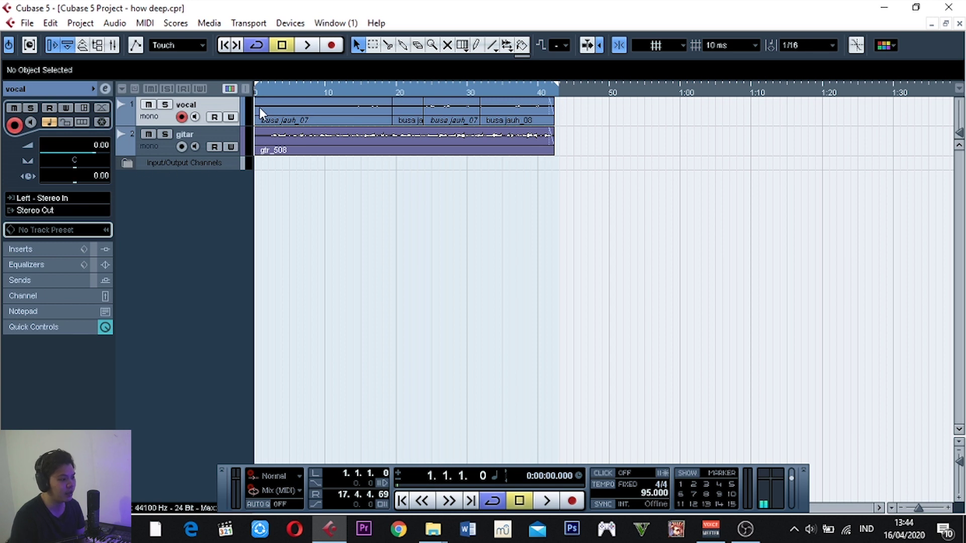
{"action": "left_click", "coordinate": [199, 135]}
{"action": "left_click", "coordinate": [199, 122]}
{"action": "left_click", "coordinate": [199, 129]}
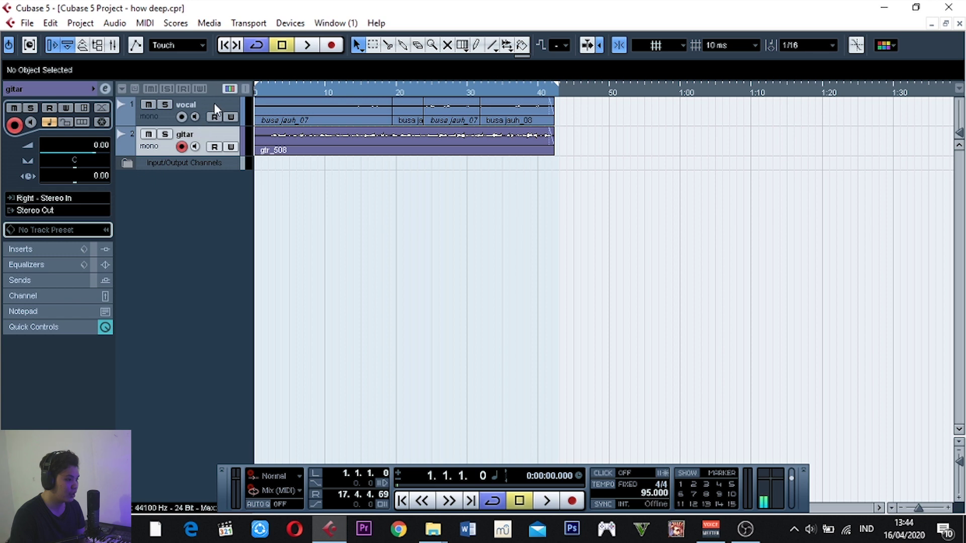
{"action": "left_click", "coordinate": [215, 105]}
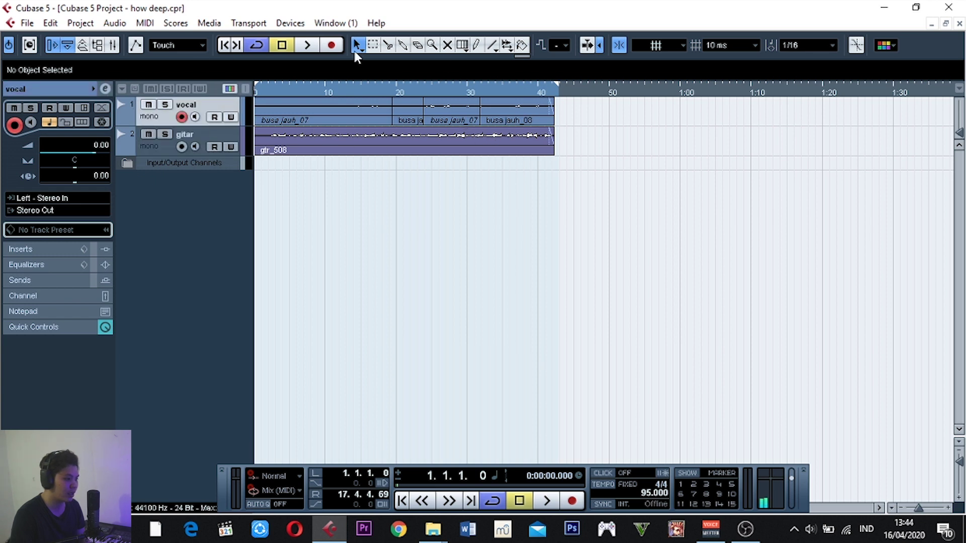
{"action": "left_click", "coordinate": [201, 133]}
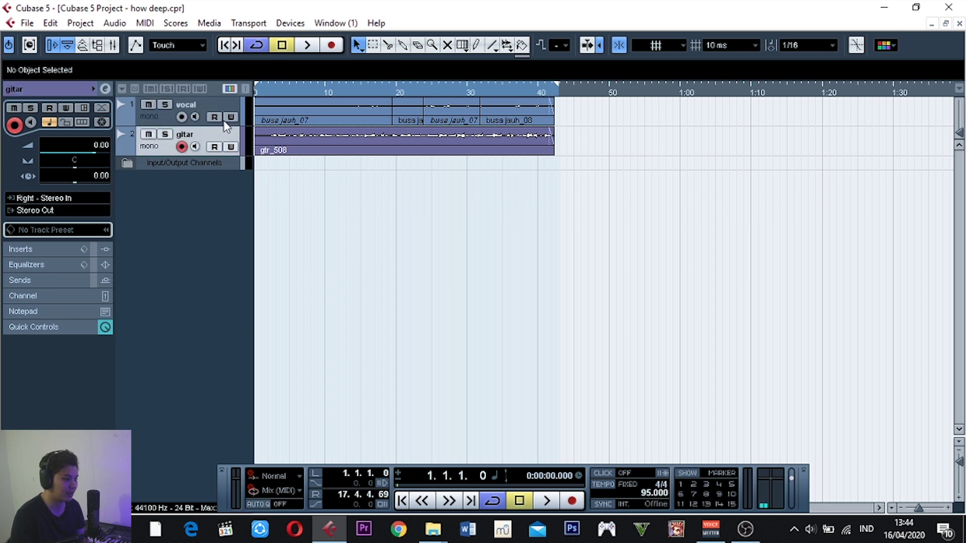
{"action": "left_click", "coordinate": [239, 104]}
Play the vocal and gitar tracks together from the project start to the end of the recording, and stop playback
{"action": "left_click", "coordinate": [264, 95]}
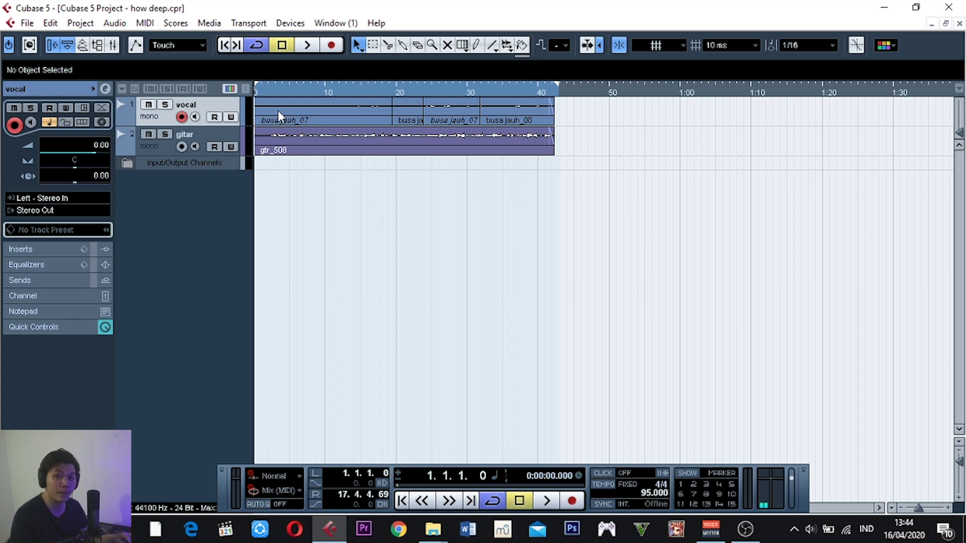
{"action": "key", "text": "space"}
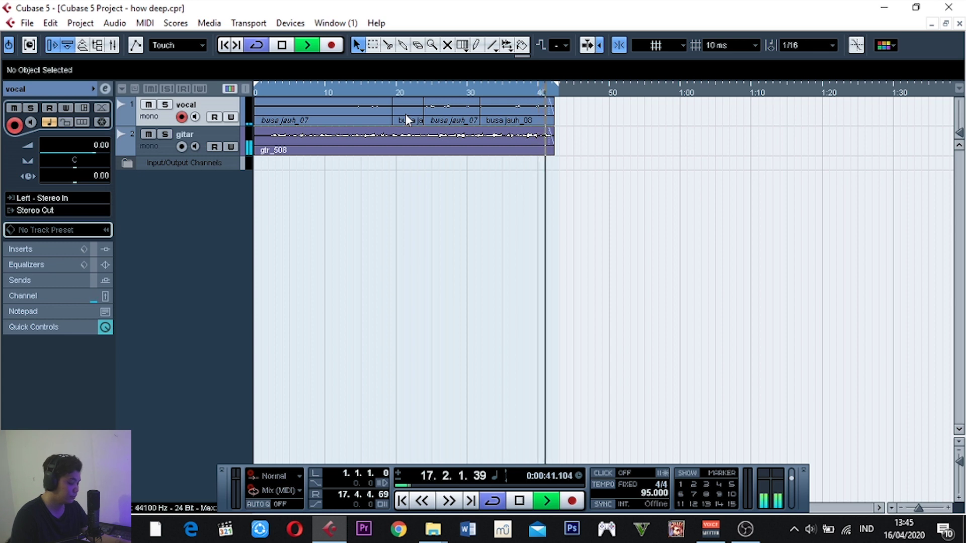
{"action": "key", "text": "space"}
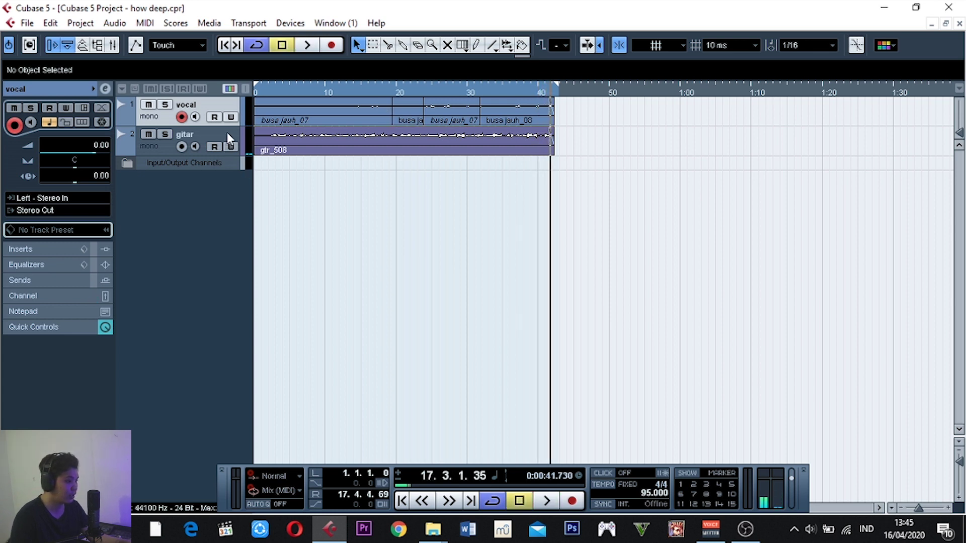
{"action": "left_click", "coordinate": [201, 134]}
{"action": "left_click", "coordinate": [204, 112]}
{"action": "left_click", "coordinate": [202, 133]}
{"action": "left_click", "coordinate": [203, 120]}
{"action": "left_click", "coordinate": [201, 133]}
{"action": "left_click", "coordinate": [203, 120]}
{"action": "left_click", "coordinate": [199, 143]}
{"action": "left_click", "coordinate": [182, 120]}
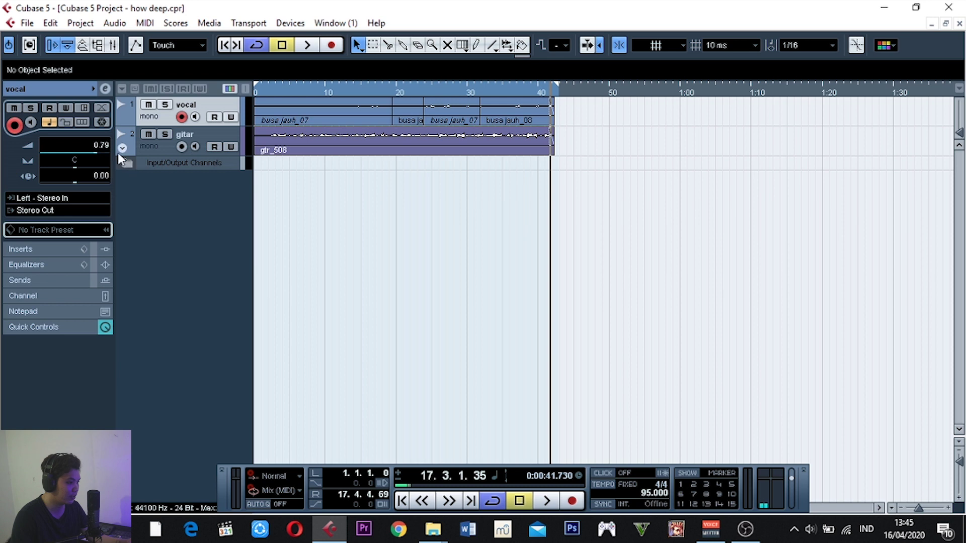
Lower the gitar track's volume to -3.95 and raise the vocal track's volume to 3.91
{"action": "scroll", "coordinate": [99, 150], "scroll_direction": "up", "scroll_amount": 3}
{"action": "left_click", "coordinate": [194, 141]}
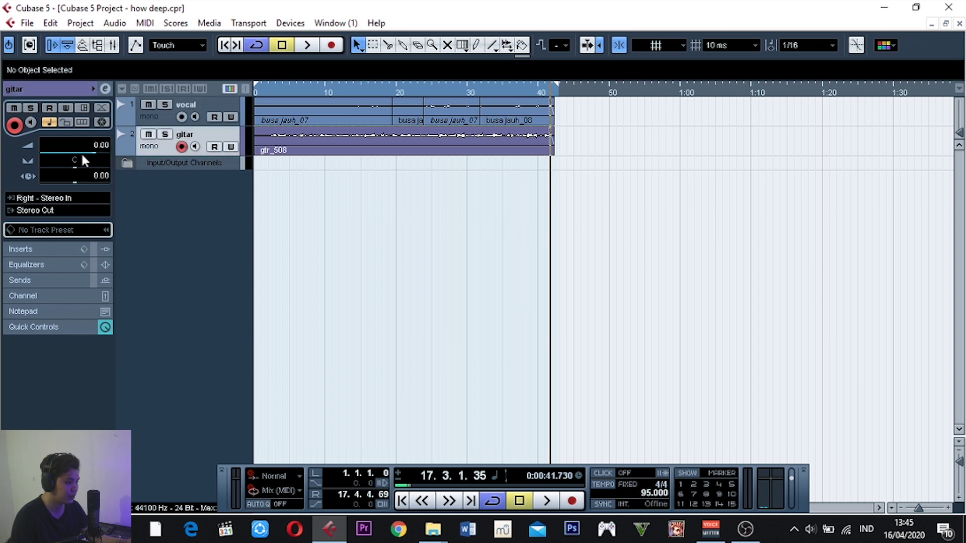
{"action": "scroll", "coordinate": [101, 158], "scroll_direction": "down", "scroll_amount": 4}
{"action": "scroll", "coordinate": [101, 151], "scroll_direction": "down", "scroll_amount": 2}
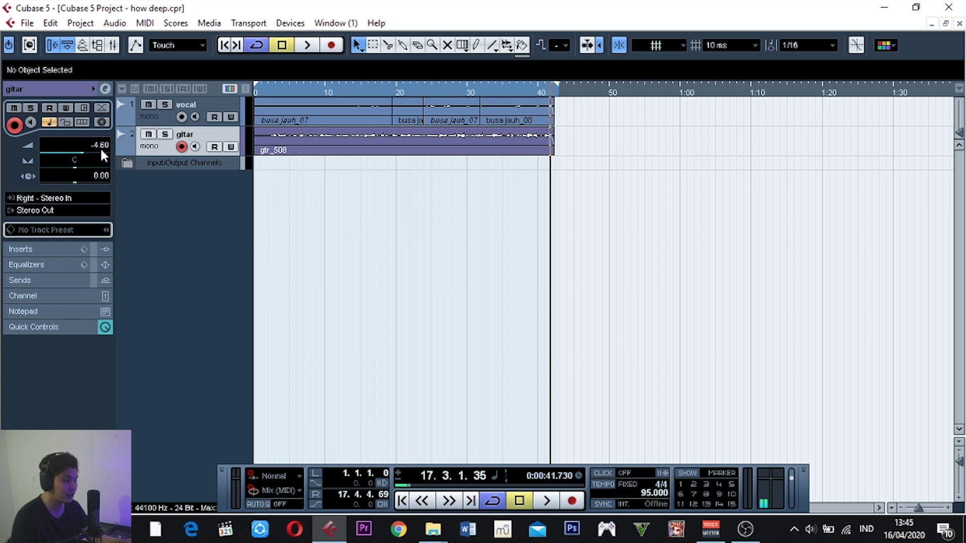
{"action": "left_click", "coordinate": [214, 117]}
{"action": "left_click", "coordinate": [214, 118]}
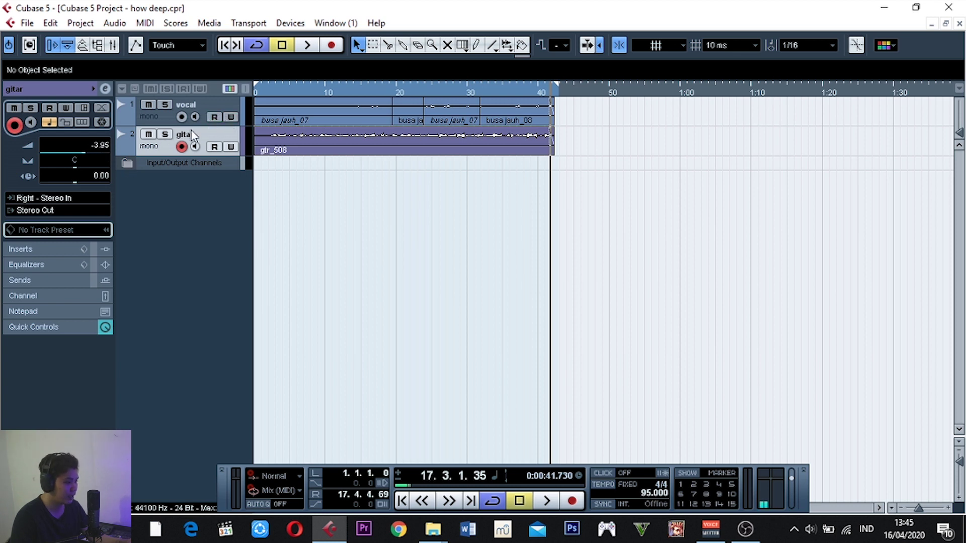
{"action": "left_click", "coordinate": [207, 109]}
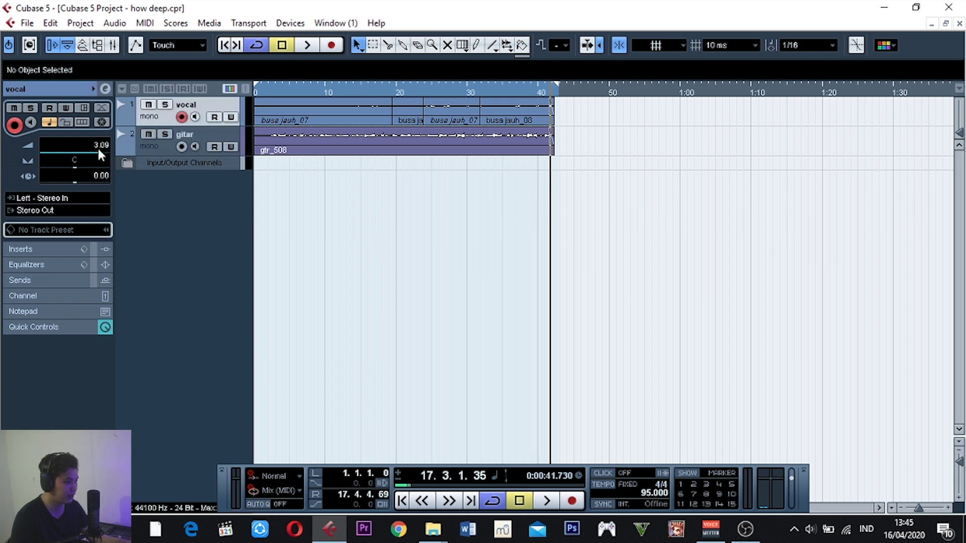
Play the project from near its start and lower the gitar track's volume to -6.37 while listening
{"action": "left_click", "coordinate": [288, 98]}
{"action": "left_click", "coordinate": [263, 95]}
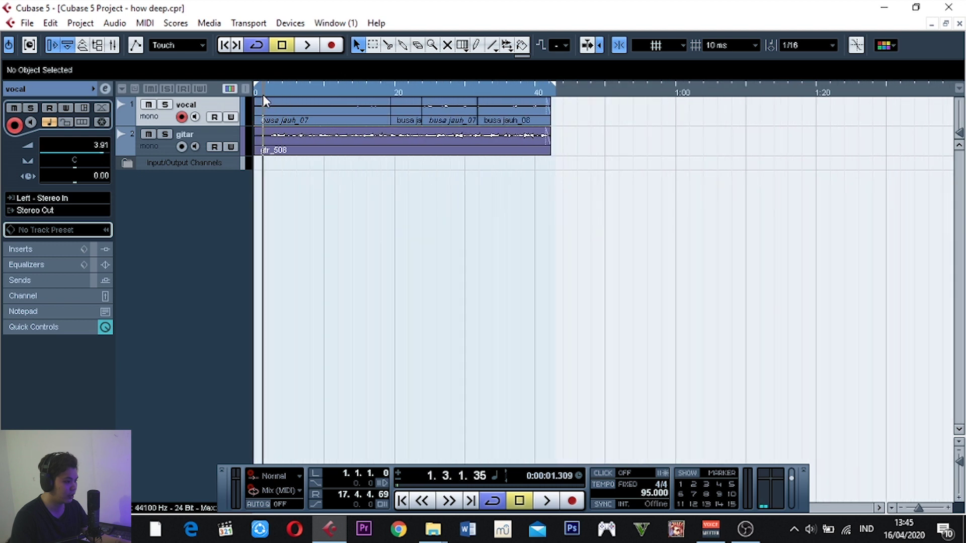
{"action": "left_click", "coordinate": [269, 93]}
{"action": "key", "text": "space"}
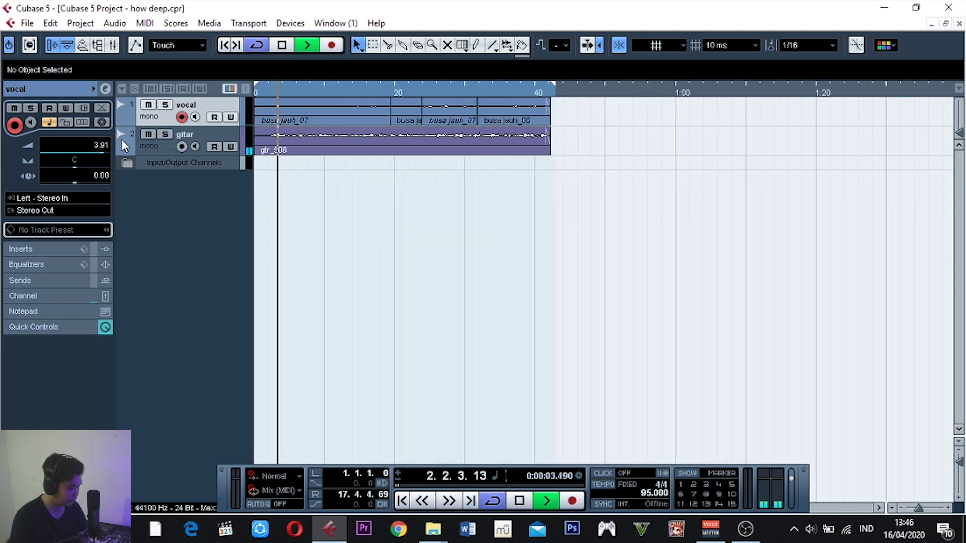
{"action": "left_click", "coordinate": [189, 130]}
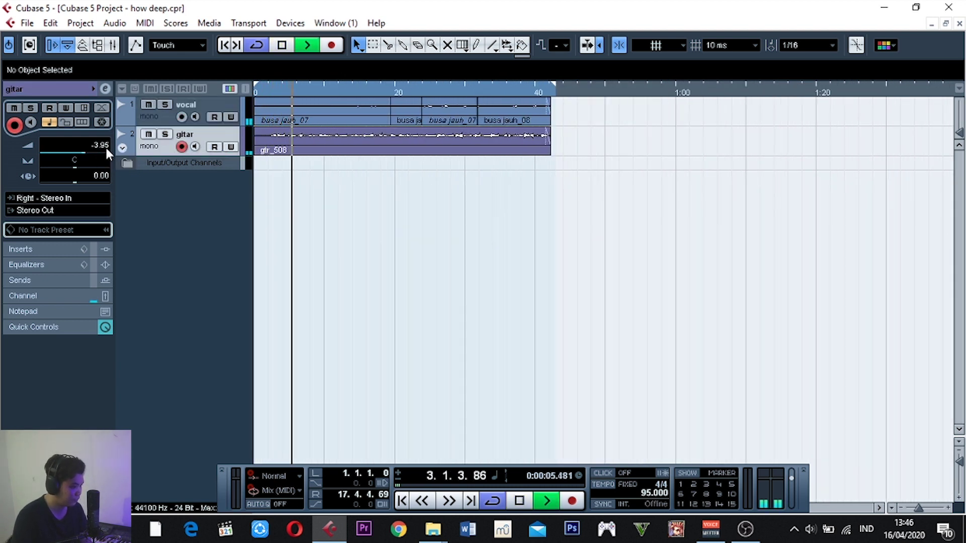
{"action": "scroll", "coordinate": [99, 154], "scroll_direction": "down", "scroll_amount": 3}
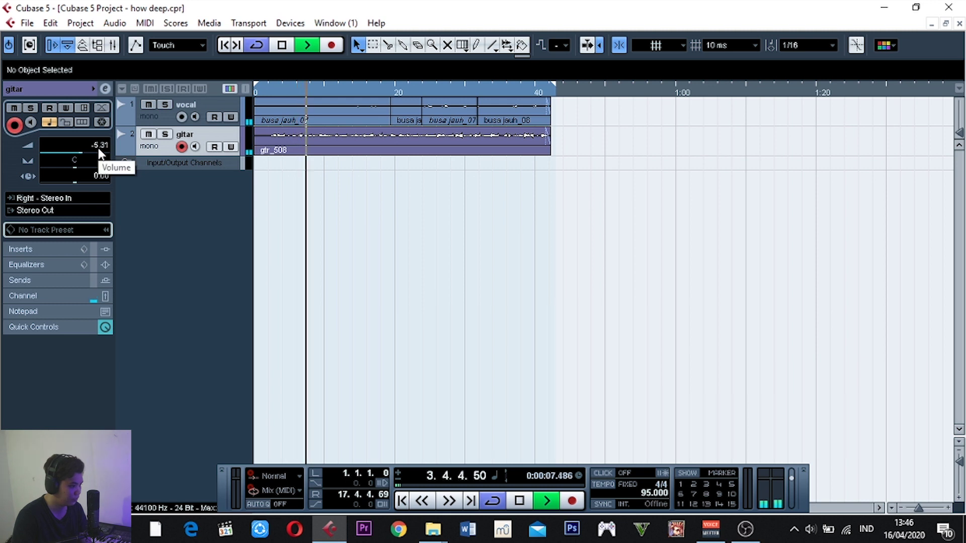
{"action": "scroll", "coordinate": [100, 154], "scroll_direction": "up", "scroll_amount": 2}
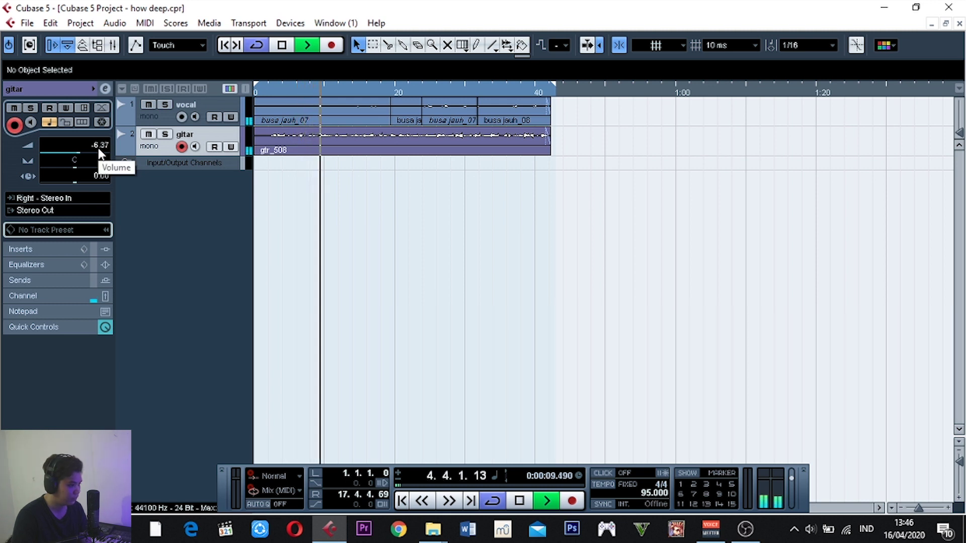
Fine-tune the balance to 4.17 for vocal and -6.37 for gitar, ending playback back at the project start
{"action": "left_click", "coordinate": [184, 107]}
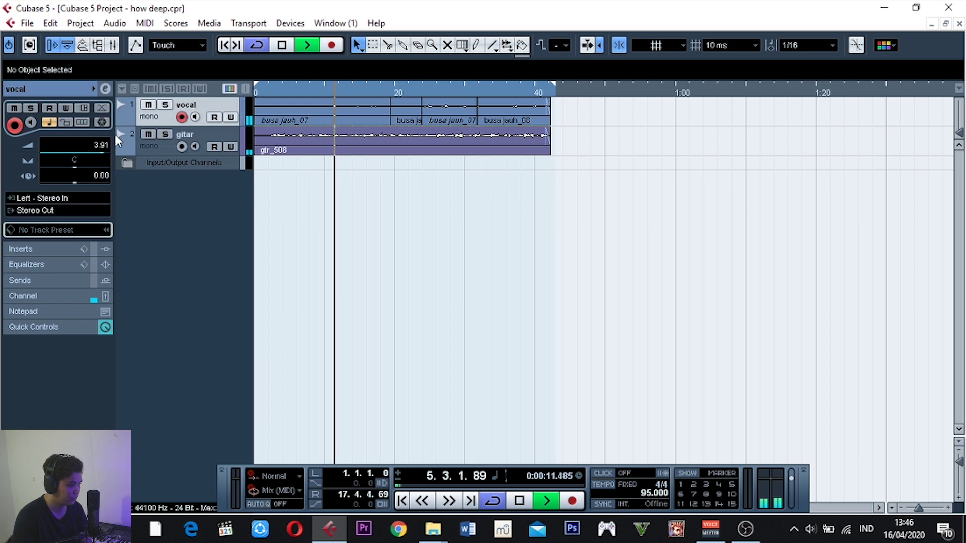
{"action": "left_click", "coordinate": [183, 141]}
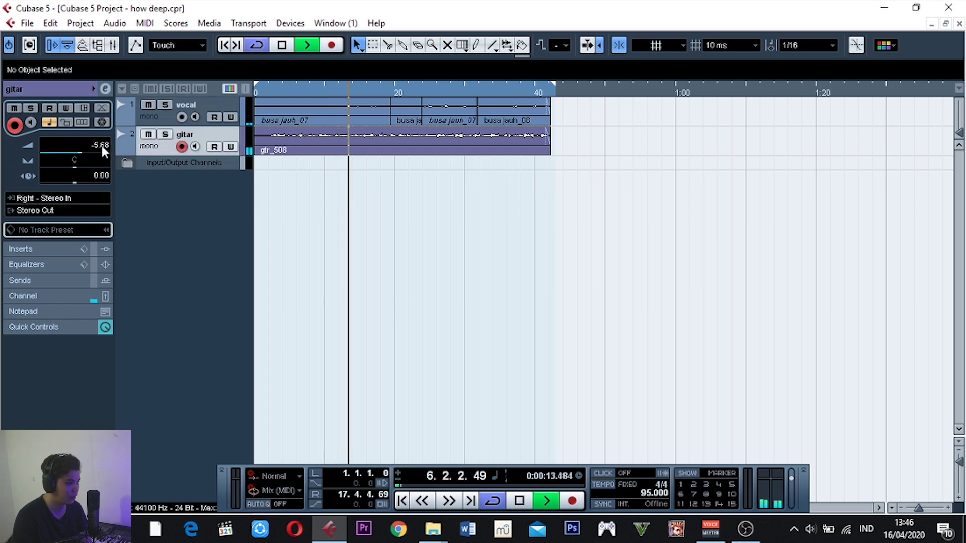
{"action": "left_click", "coordinate": [194, 109]}
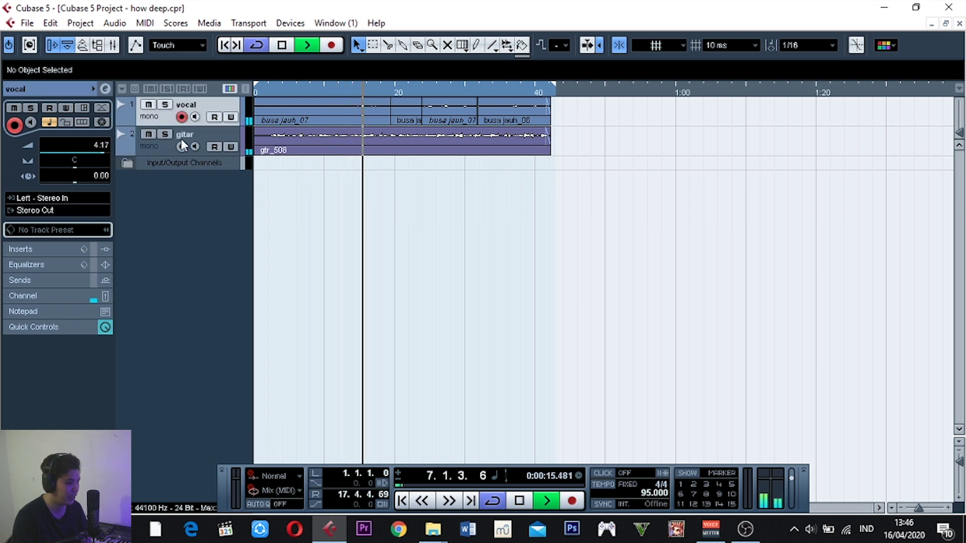
{"action": "left_click", "coordinate": [179, 140]}
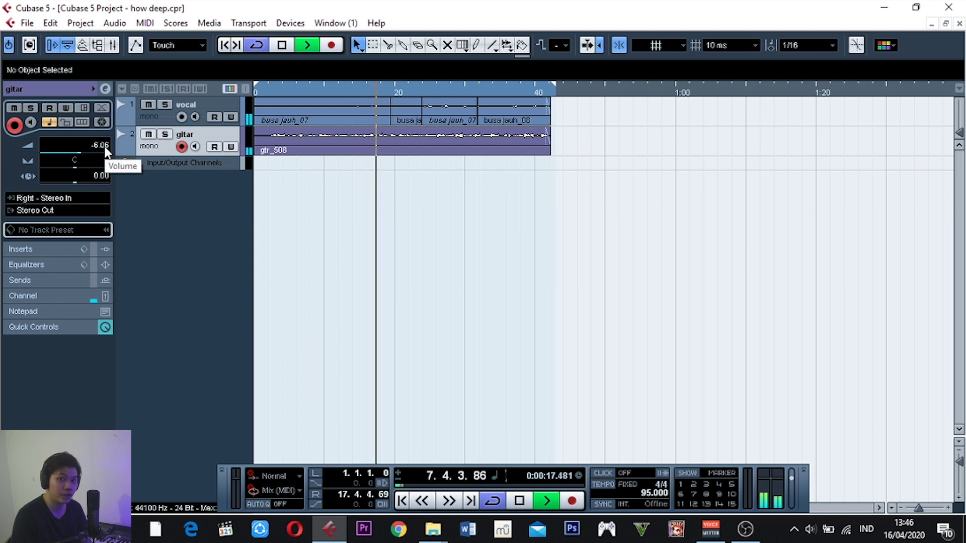
{"action": "scroll", "coordinate": [99, 146], "scroll_direction": "down", "scroll_amount": 1}
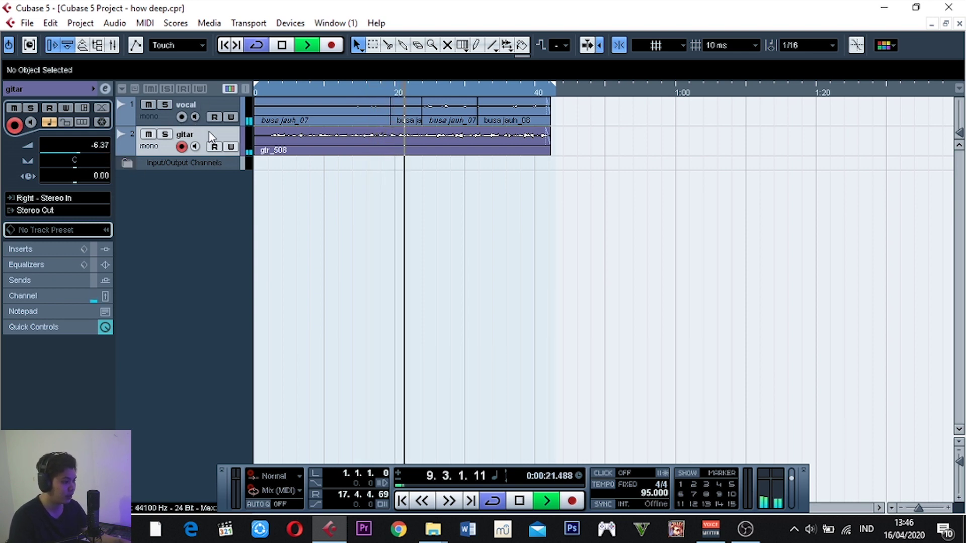
{"action": "key", "text": "space"}
{"action": "key", "text": "Home"}
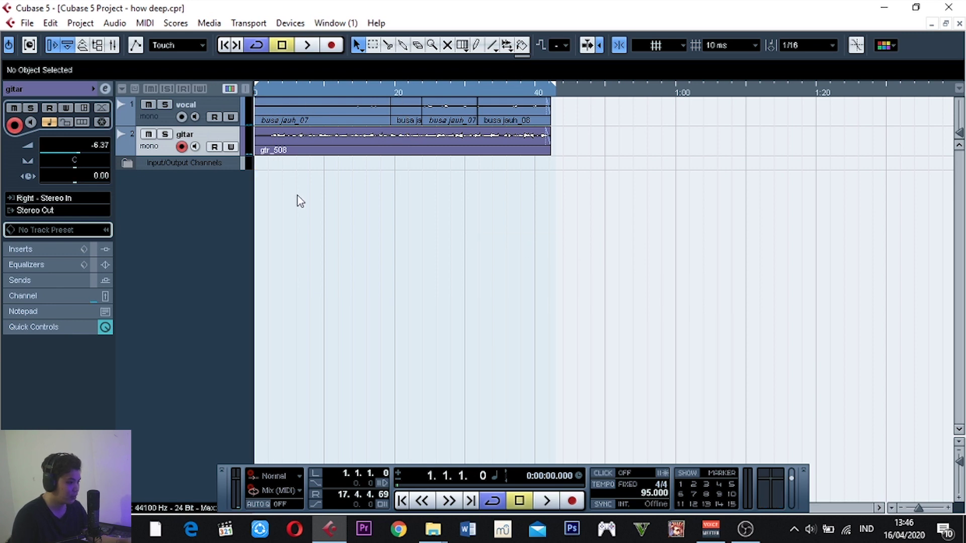
Open the gitar track's channel settings and load the saved channel settings from gitar.vmx in the Audio Cubase backup folder
{"action": "left_click", "coordinate": [209, 103]}
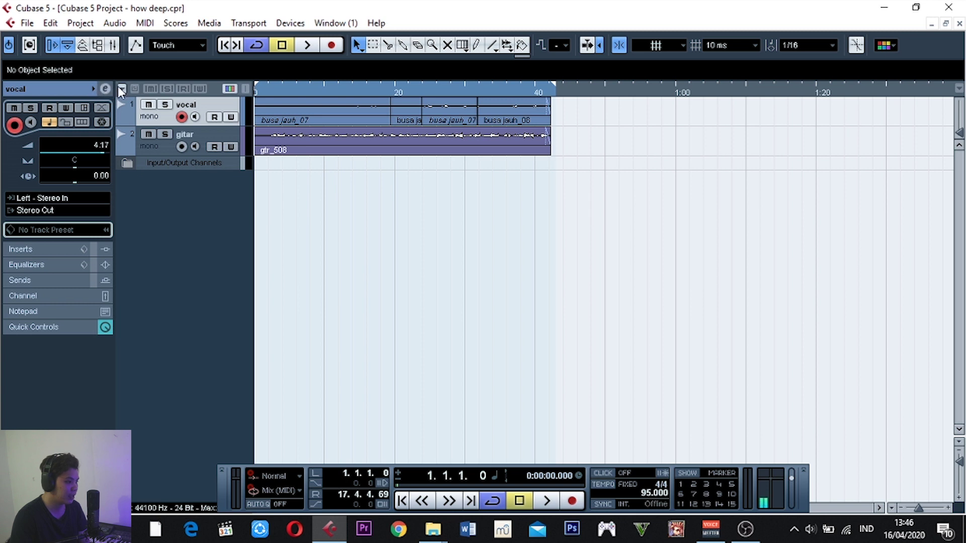
{"action": "left_click", "coordinate": [208, 141]}
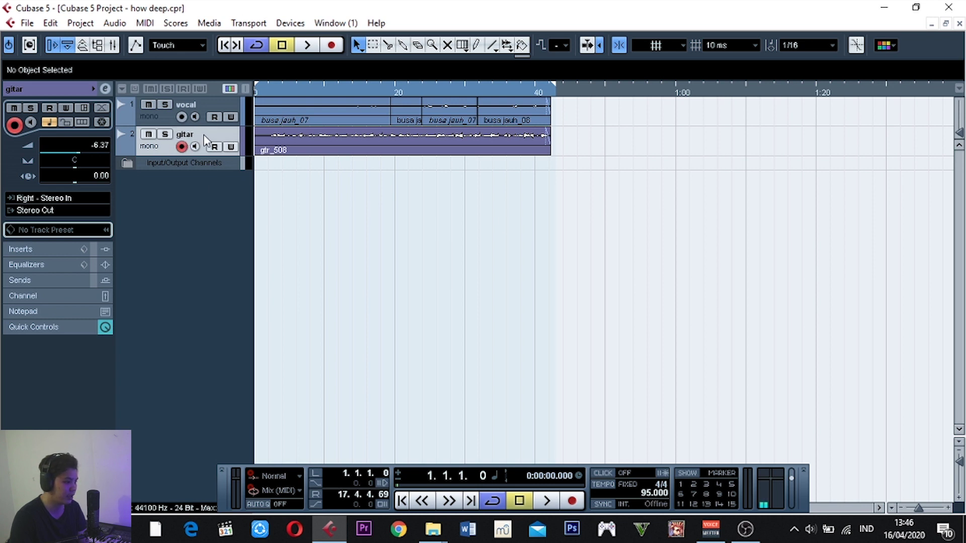
{"action": "left_click", "coordinate": [105, 90]}
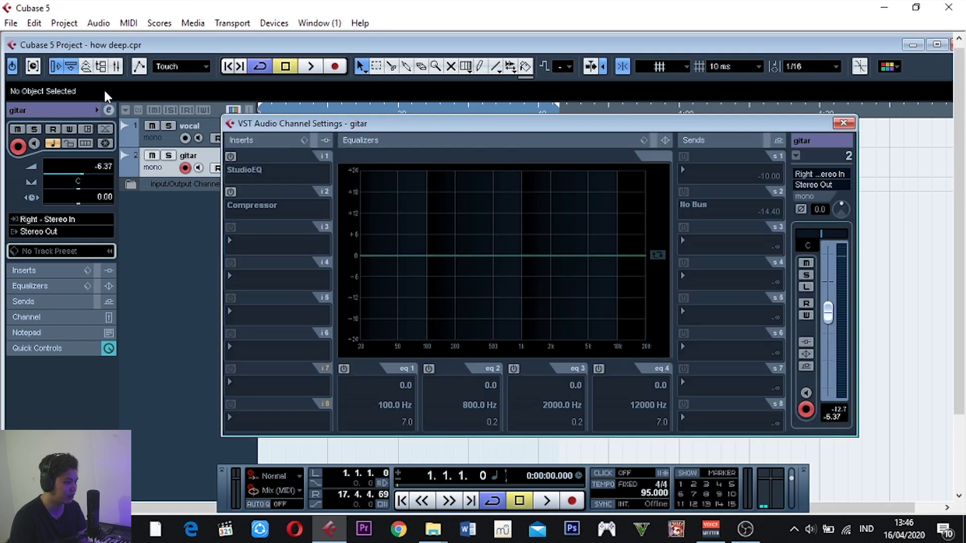
{"action": "right_click", "coordinate": [282, 153]}
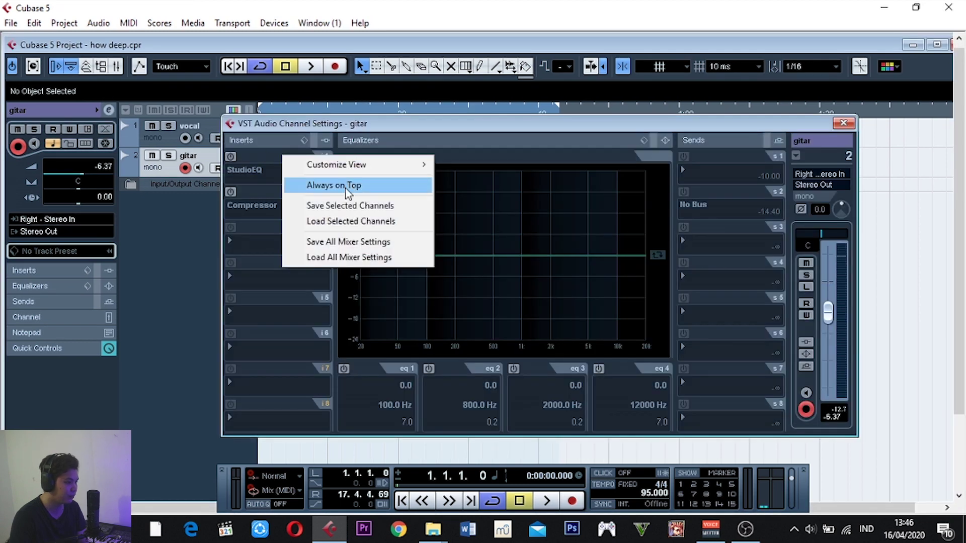
{"action": "left_click", "coordinate": [350, 220]}
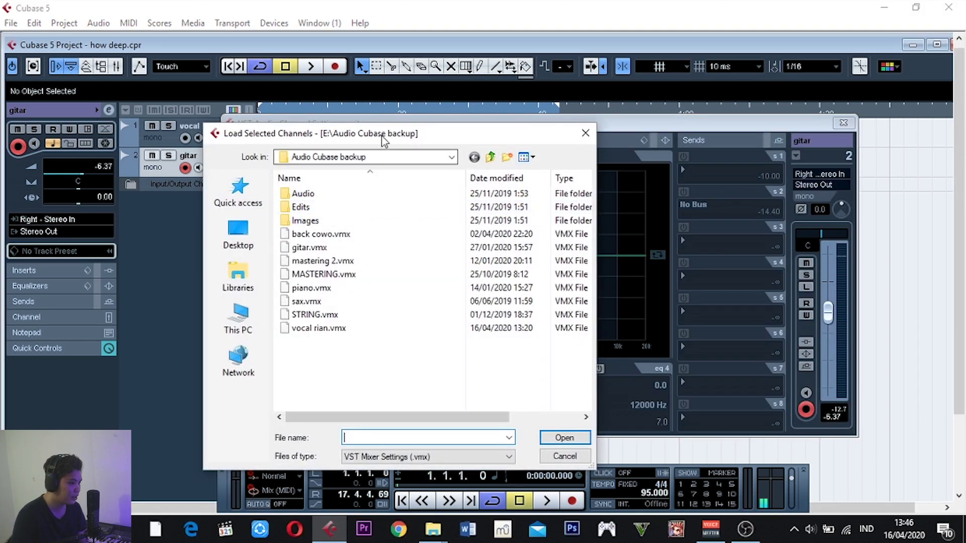
{"action": "left_click_drag", "start_coordinate": [380, 135], "coordinate": [389, 121]}
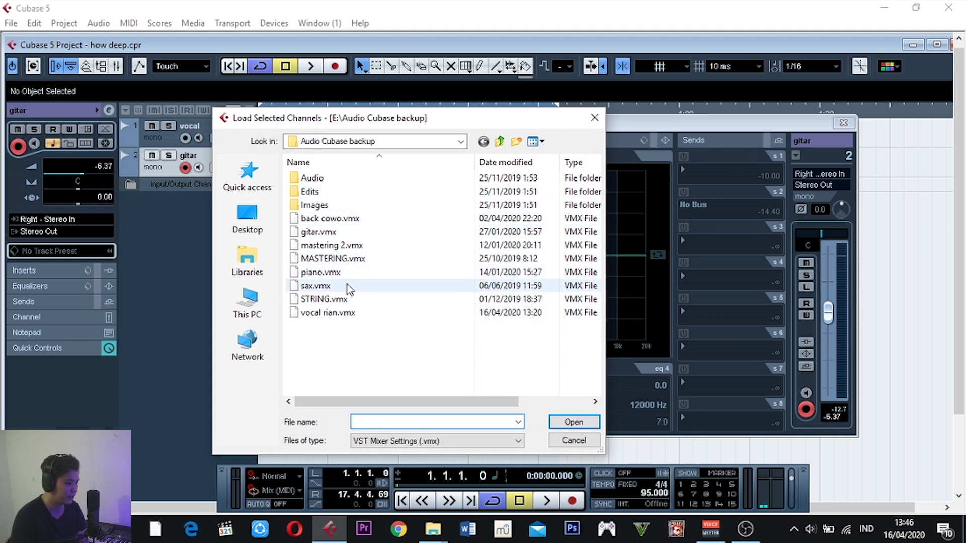
{"action": "double_click", "coordinate": [347, 235]}
Switch off the StudioEQ and Compressor inserts on the gitar channel
{"action": "left_click_drag", "start_coordinate": [528, 126], "coordinate": [518, 120]}
{"action": "left_click", "coordinate": [220, 150]}
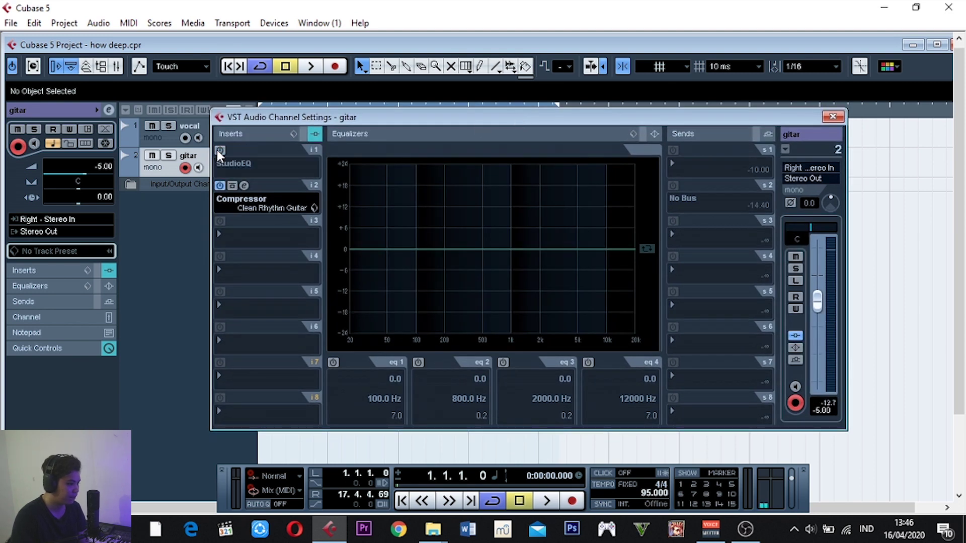
{"action": "left_click", "coordinate": [220, 186]}
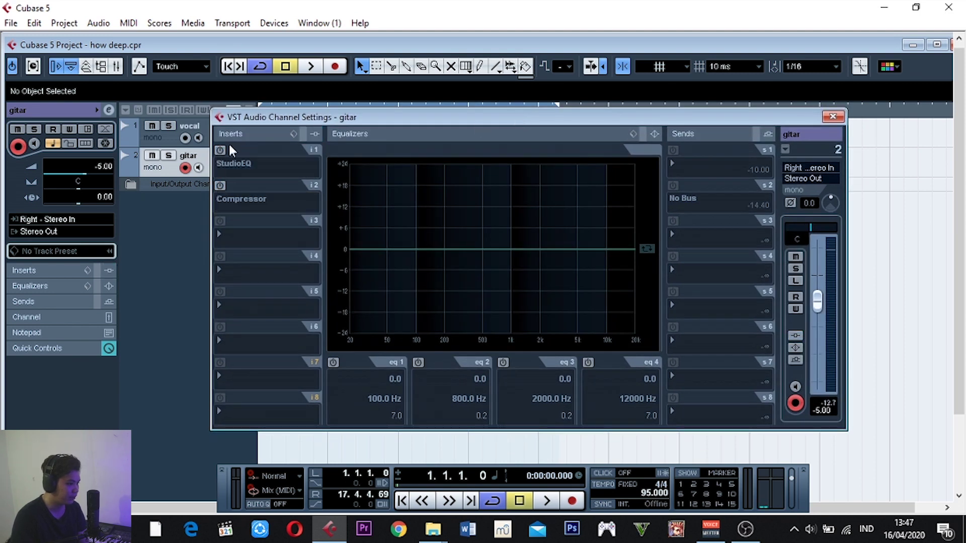
Load StudioEQ in the gitar channel's first insert slot and apply its Acoustic Guitar Picked preset
{"action": "left_click", "coordinate": [256, 168]}
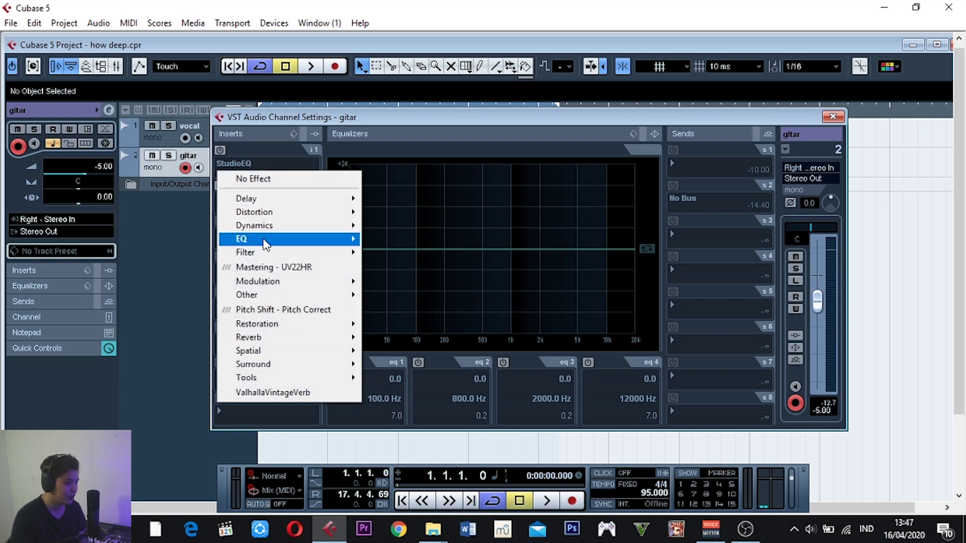
{"action": "mouse_move", "coordinate": [265, 245]}
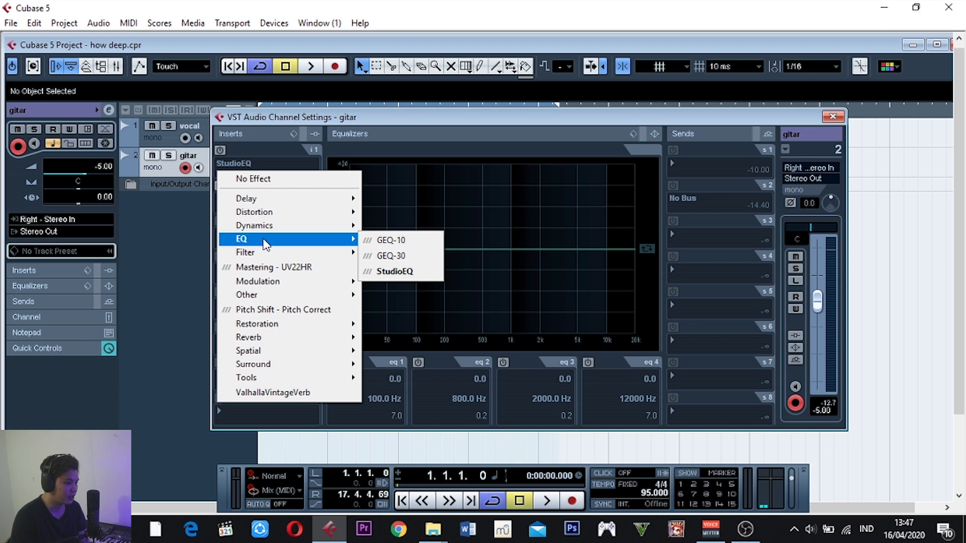
{"action": "left_click", "coordinate": [394, 272]}
{"action": "left_click", "coordinate": [333, 174]}
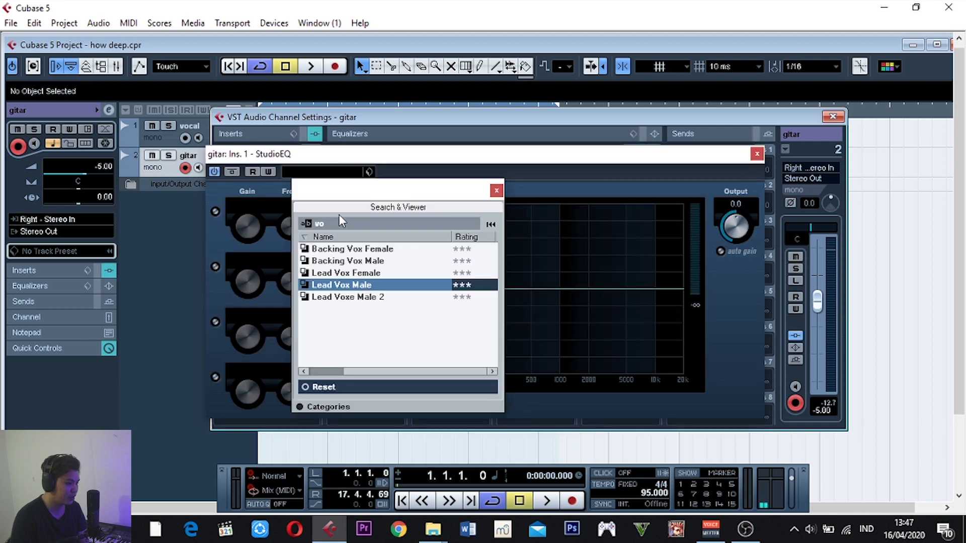
{"action": "left_click", "coordinate": [372, 271]}
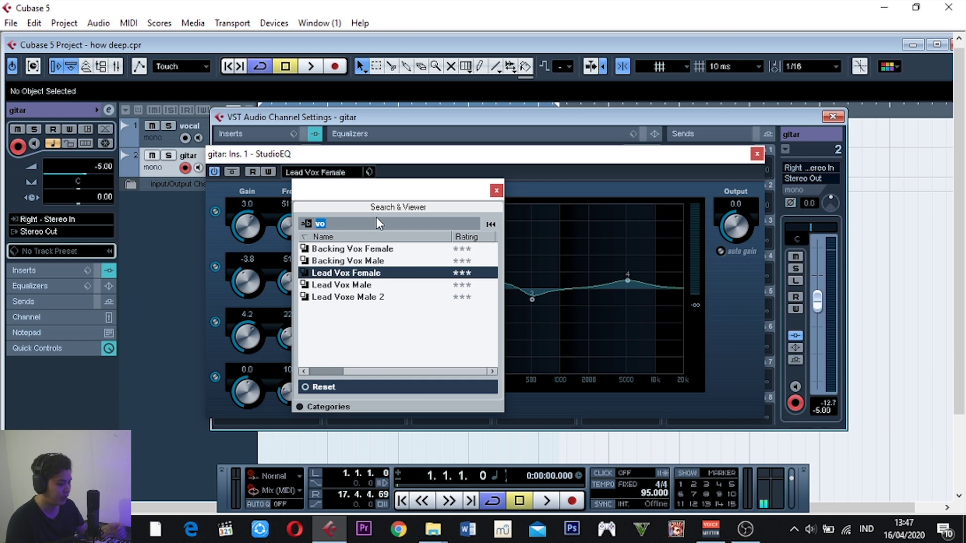
{"action": "type", "text": "gui"}
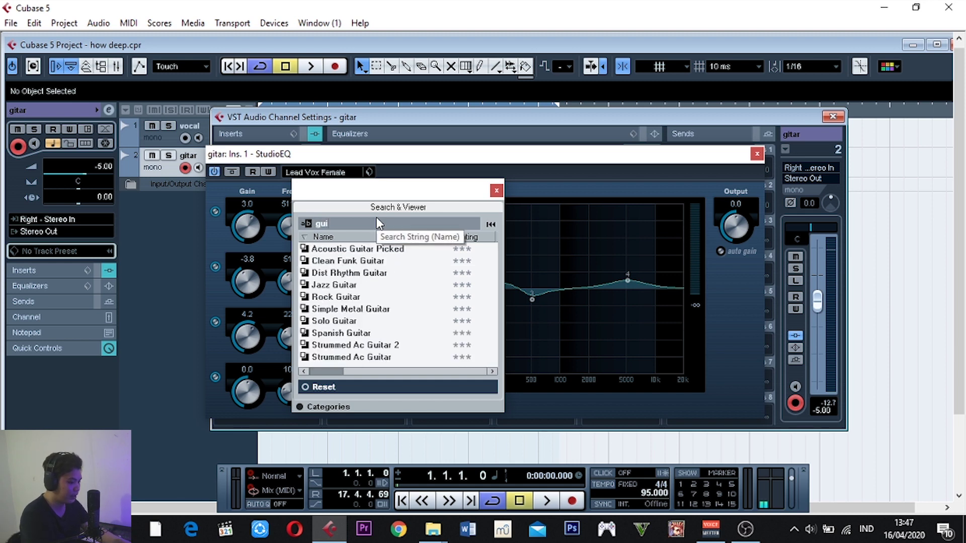
{"action": "type", "text": "t"}
{"action": "double_click", "coordinate": [372, 249]}
{"action": "left_click_drag", "start_coordinate": [347, 157], "coordinate": [374, 150]}
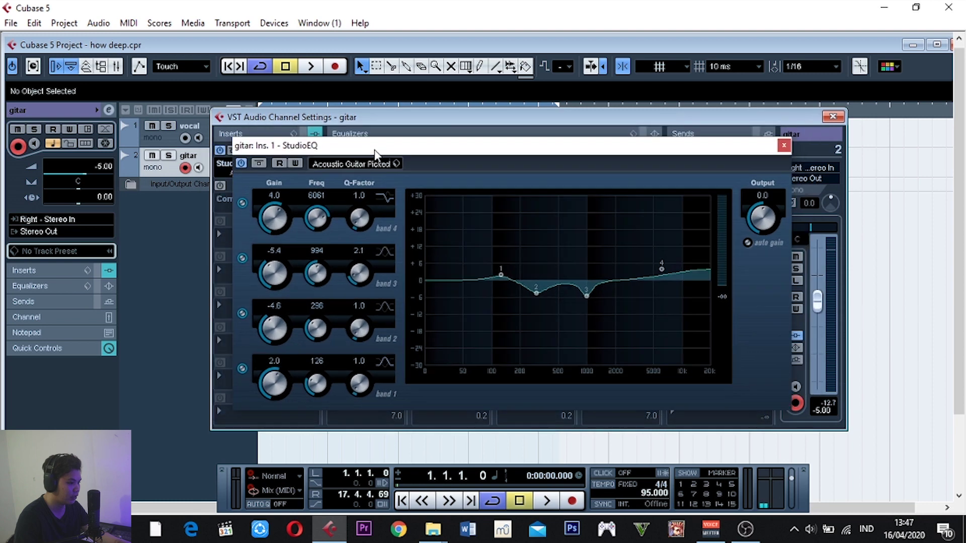
{"action": "left_click", "coordinate": [783, 145]}
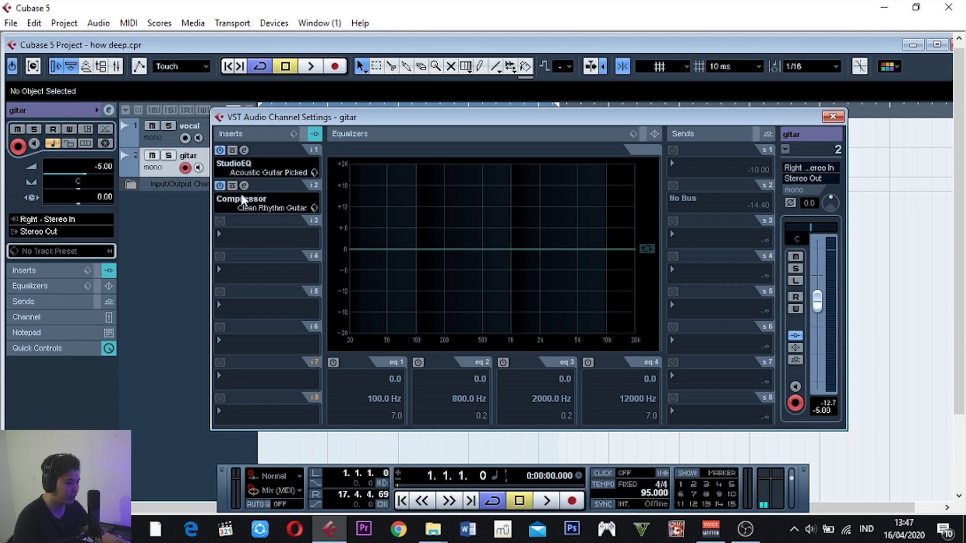
Activate the gitar channel's Compressor insert and review its guitar presets, keeping Clean Rhythm Guitar
{"action": "left_click", "coordinate": [244, 185]}
{"action": "left_click", "coordinate": [467, 217]}
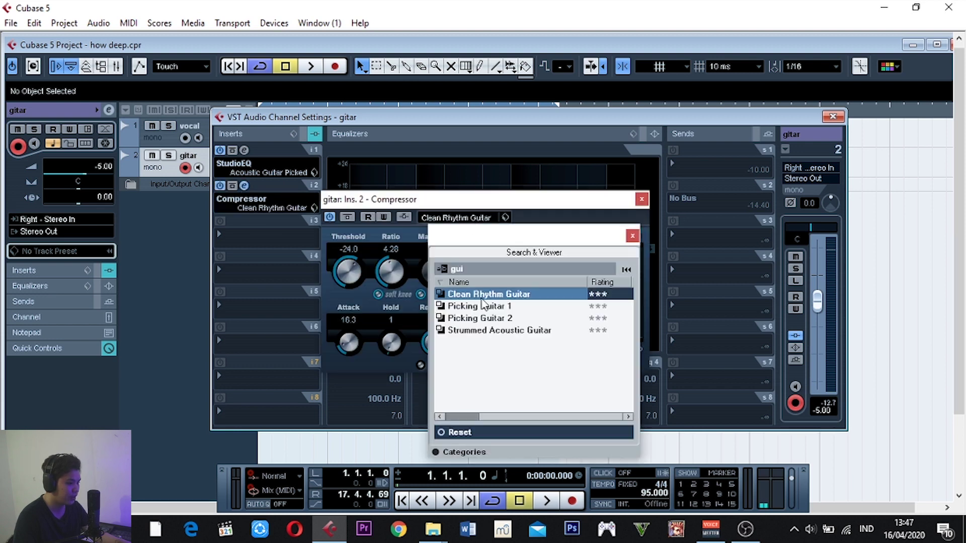
{"action": "left_click", "coordinate": [633, 236]}
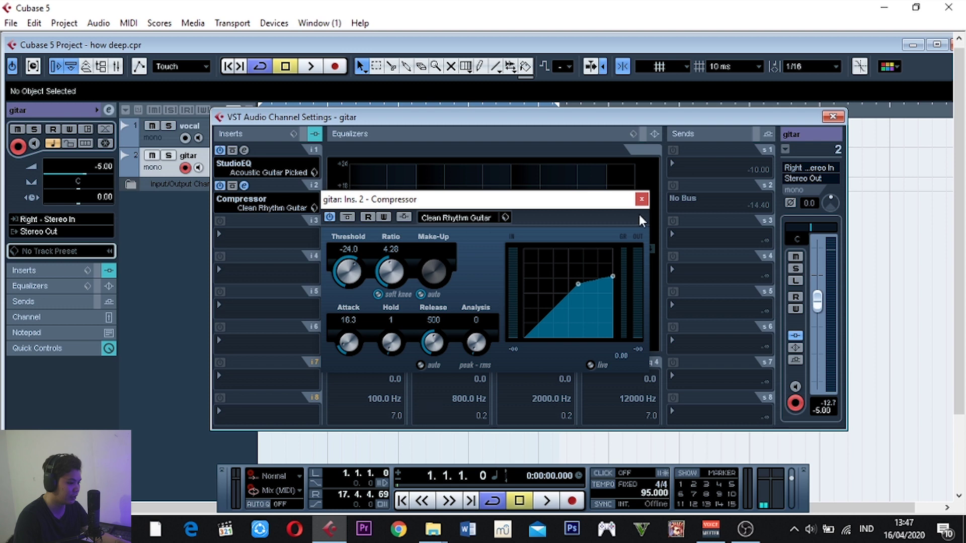
{"action": "left_click", "coordinate": [641, 200]}
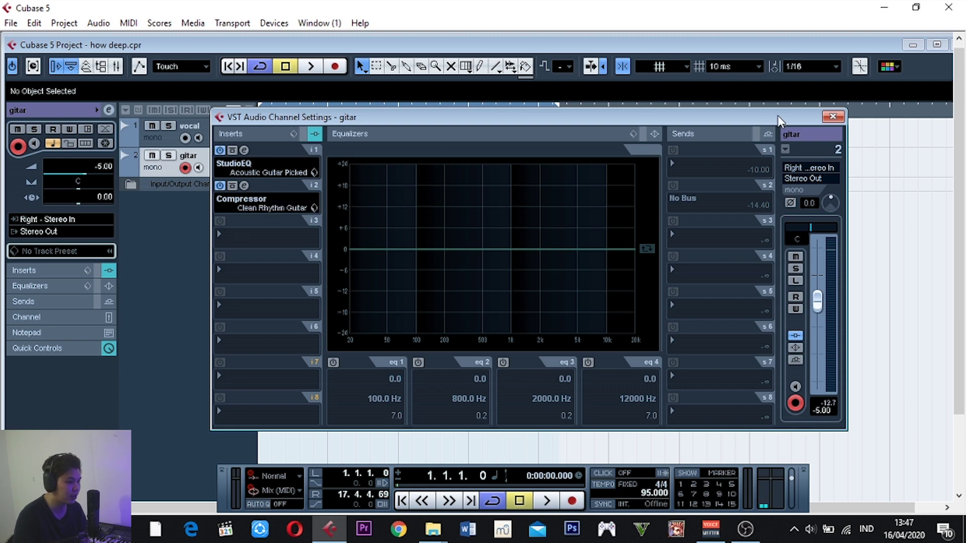
Close the gitar channel settings and select the vocal track
{"action": "left_click", "coordinate": [832, 117]}
{"action": "left_click", "coordinate": [202, 123]}
{"action": "left_click", "coordinate": [199, 159]}
{"action": "left_click", "coordinate": [225, 131]}
{"action": "left_click", "coordinate": [195, 150]}
{"action": "left_click", "coordinate": [210, 134]}
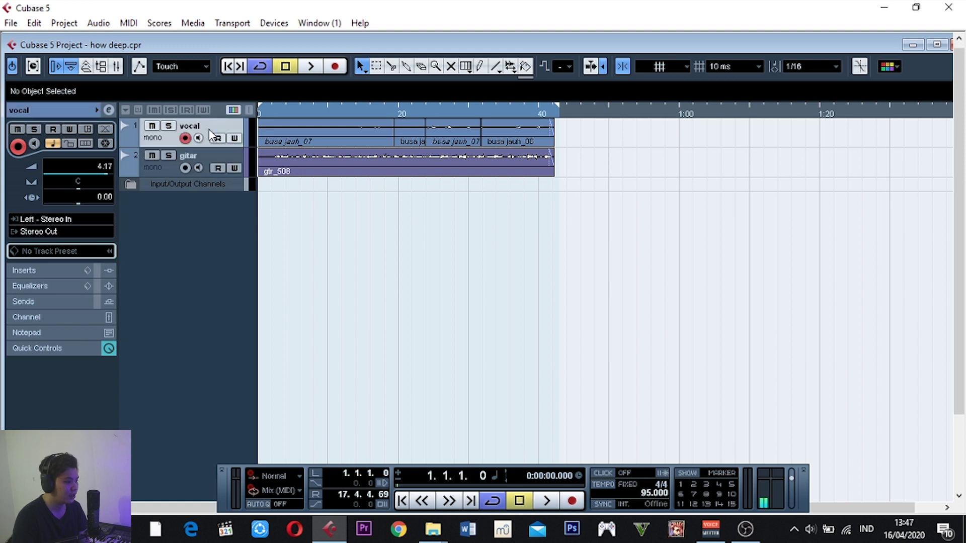
Open the vocal track's channel settings and load its saved channel settings from file
{"action": "left_click", "coordinate": [108, 110]}
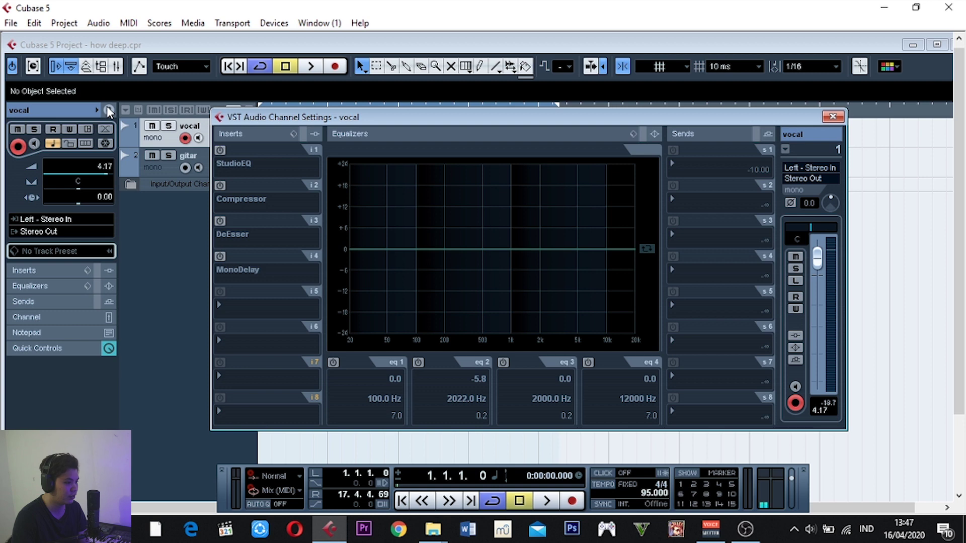
{"action": "right_click", "coordinate": [259, 147]}
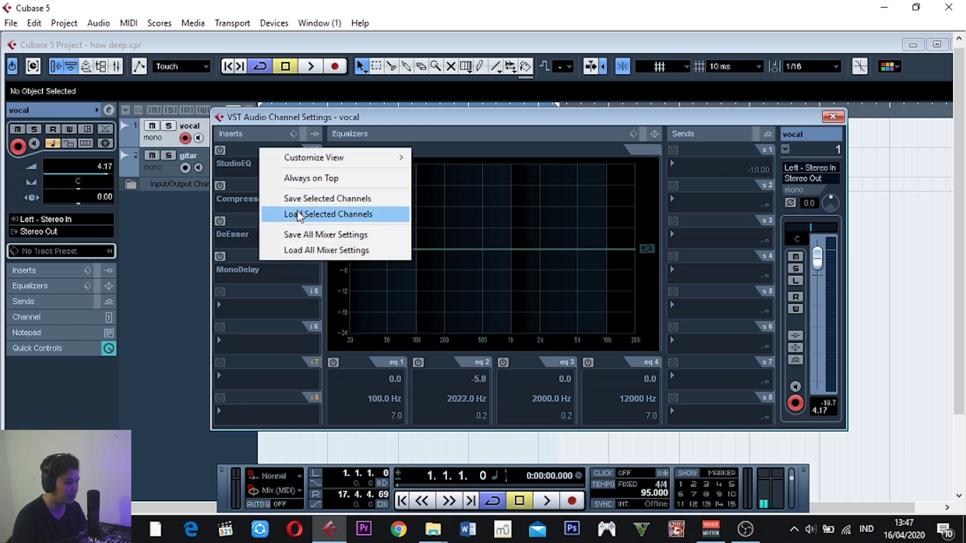
{"action": "left_click", "coordinate": [301, 217]}
{"action": "double_click", "coordinate": [344, 312]}
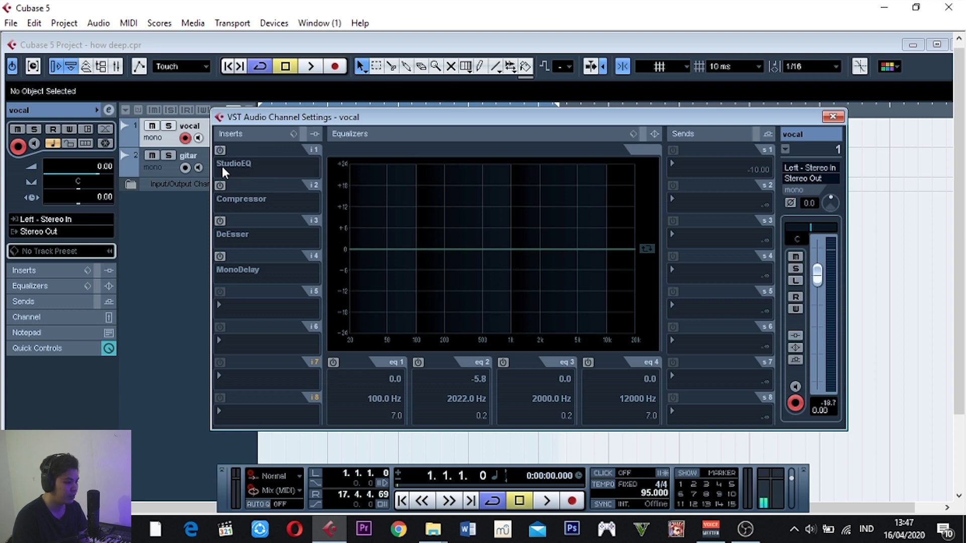
Load StudioEQ in the vocal channel's first insert slot and apply its Lead Vox Male preset
{"action": "left_click", "coordinate": [237, 166]}
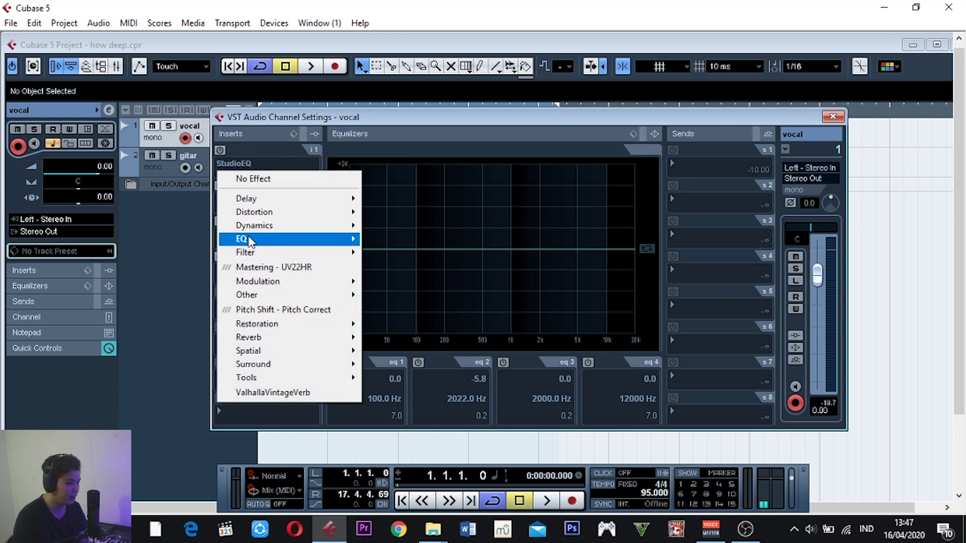
{"action": "mouse_move", "coordinate": [250, 242]}
{"action": "left_click", "coordinate": [384, 272]}
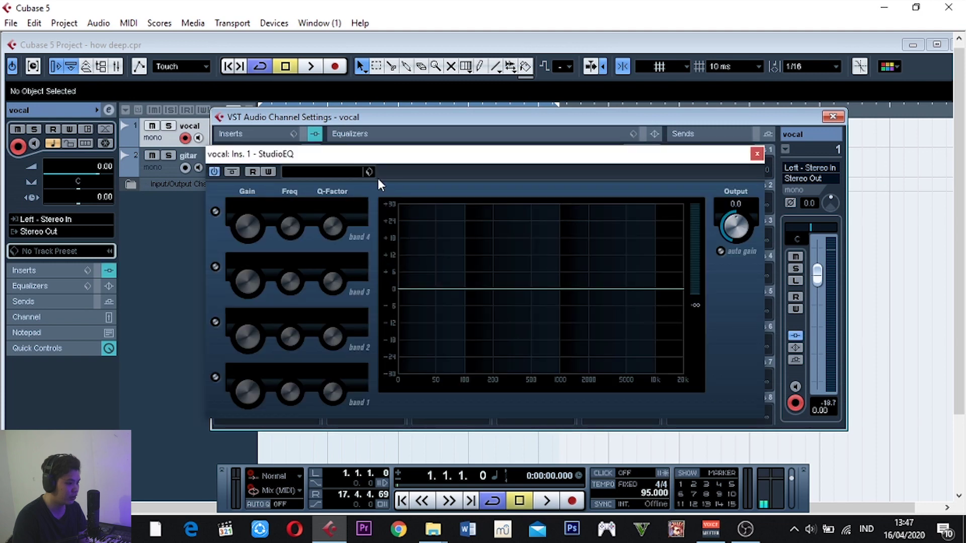
{"action": "left_click", "coordinate": [338, 172]}
{"action": "left_click", "coordinate": [332, 297]}
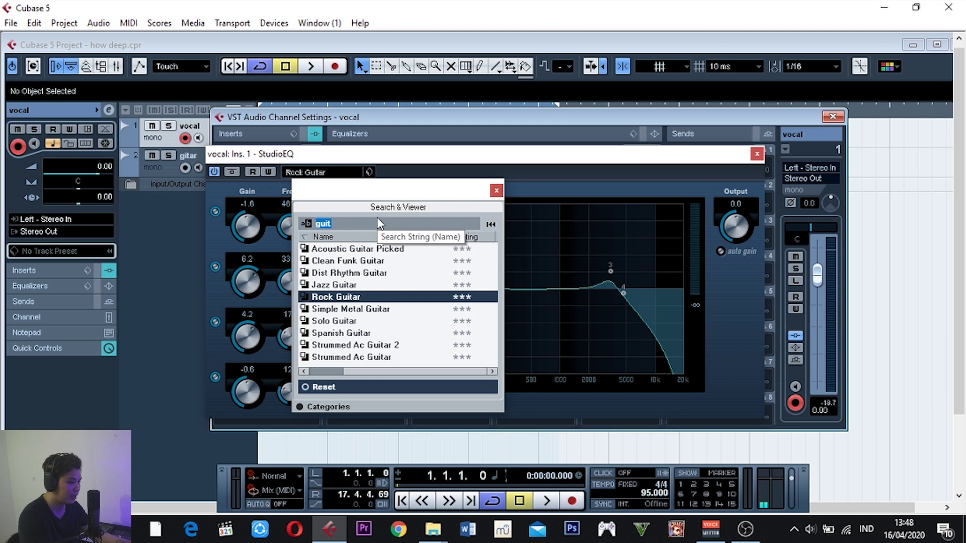
{"action": "type", "text": "lead"}
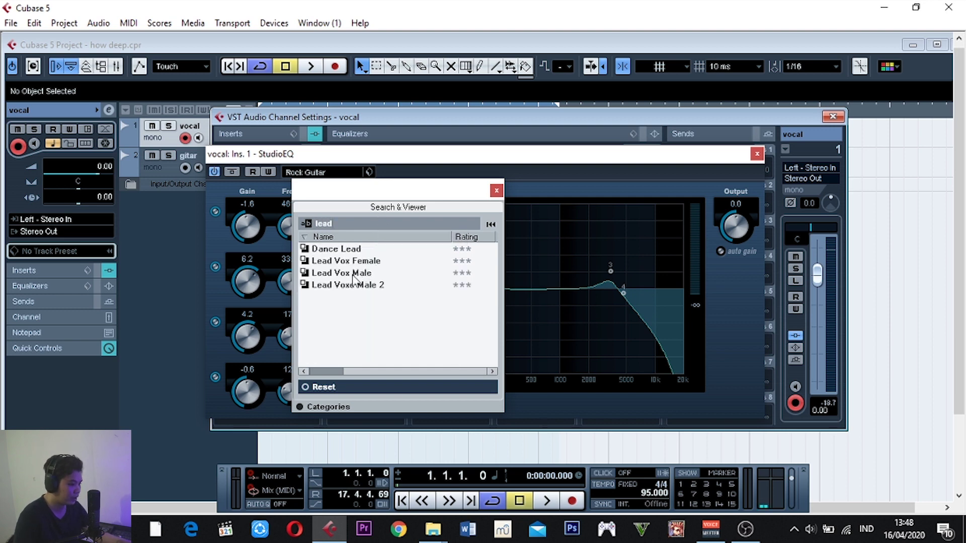
{"action": "double_click", "coordinate": [353, 273]}
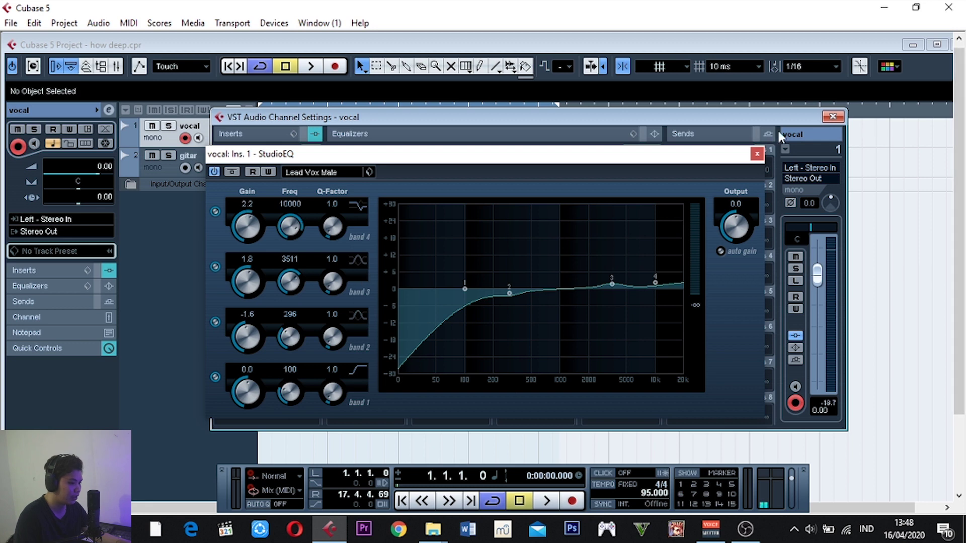
{"action": "left_click", "coordinate": [756, 155]}
Switch on the vocal channel's Compressor insert and use its Lead Vocals In Your Face preset
{"action": "left_click", "coordinate": [220, 185]}
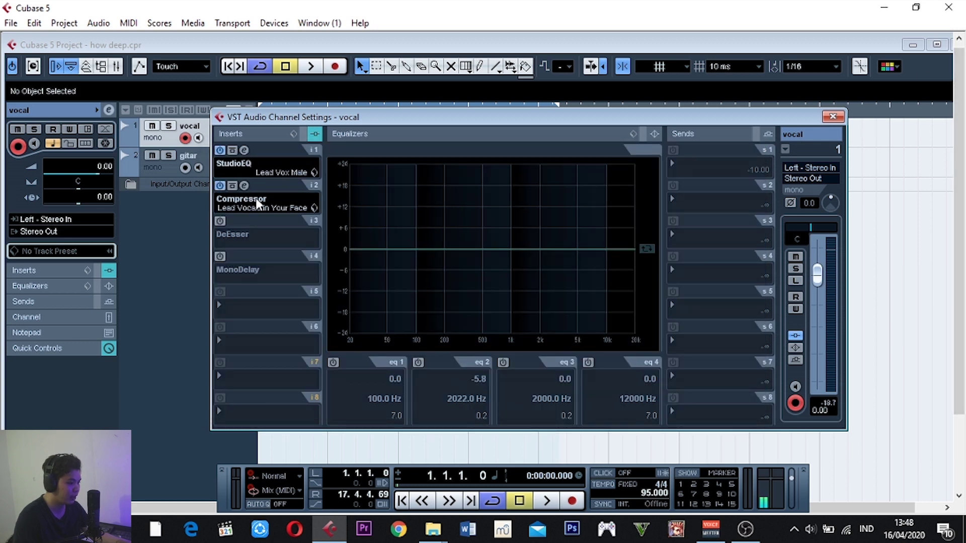
{"action": "left_click", "coordinate": [244, 186]}
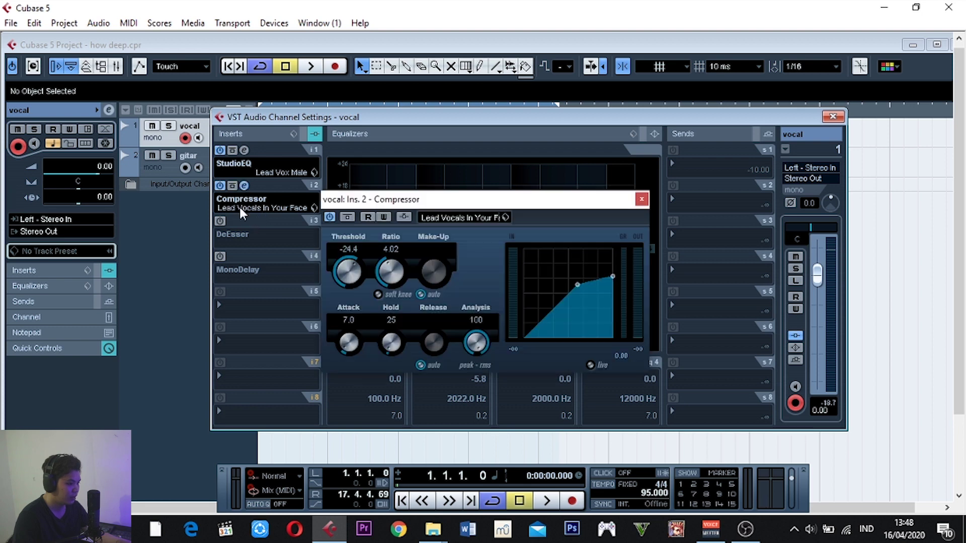
{"action": "left_click", "coordinate": [463, 217]}
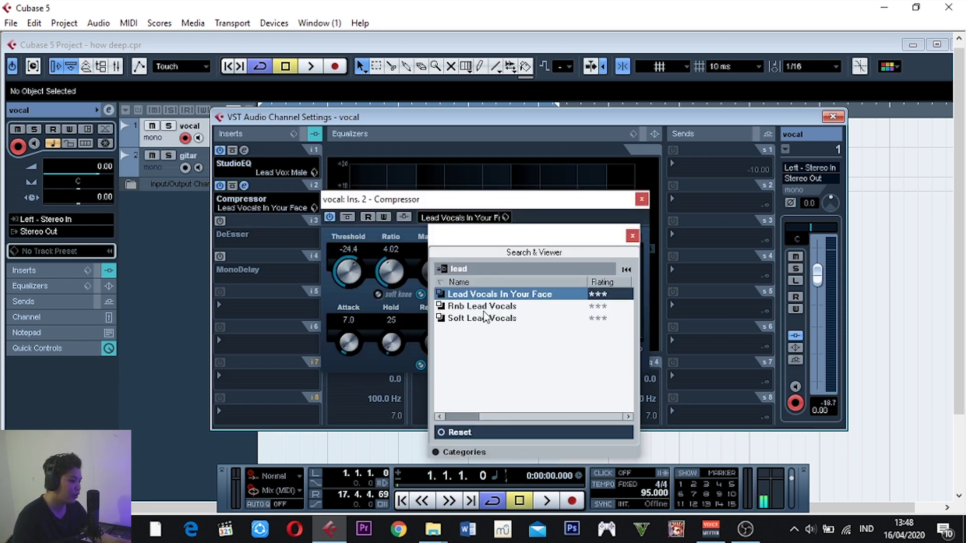
{"action": "left_click", "coordinate": [501, 306]}
{"action": "double_click", "coordinate": [533, 302]}
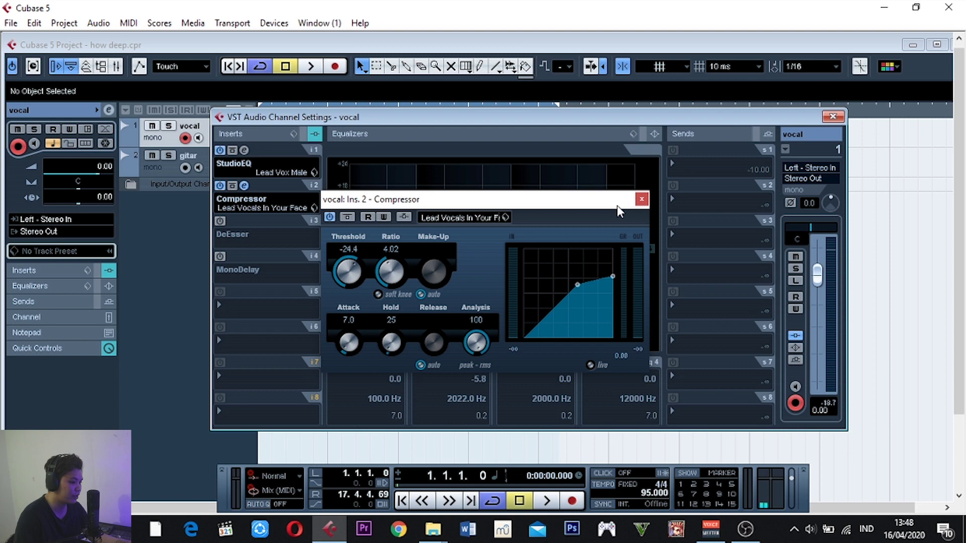
{"action": "left_click", "coordinate": [642, 199]}
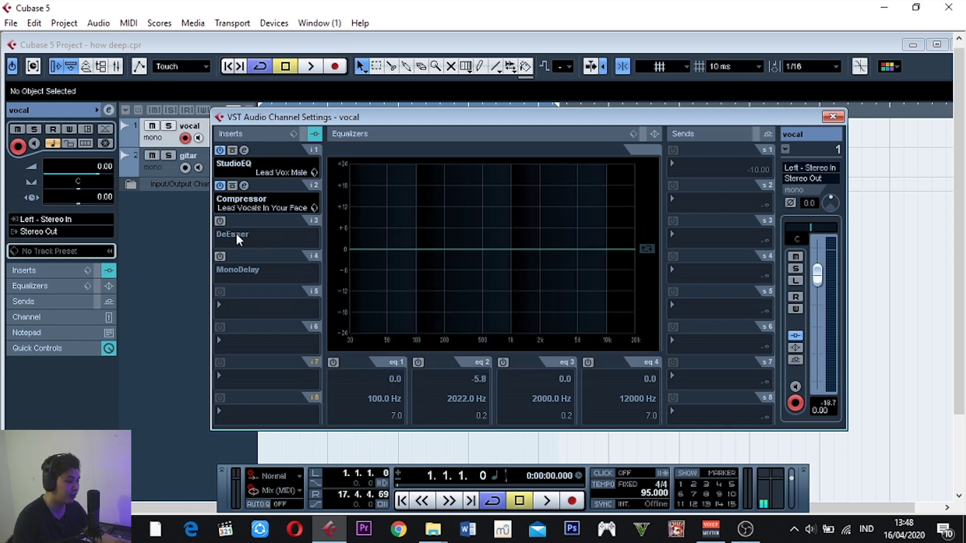
Switch on the vocal channel's DeEsser insert and set its preset to Male Light
{"action": "left_click", "coordinate": [219, 220]}
{"action": "left_click", "coordinate": [243, 221]}
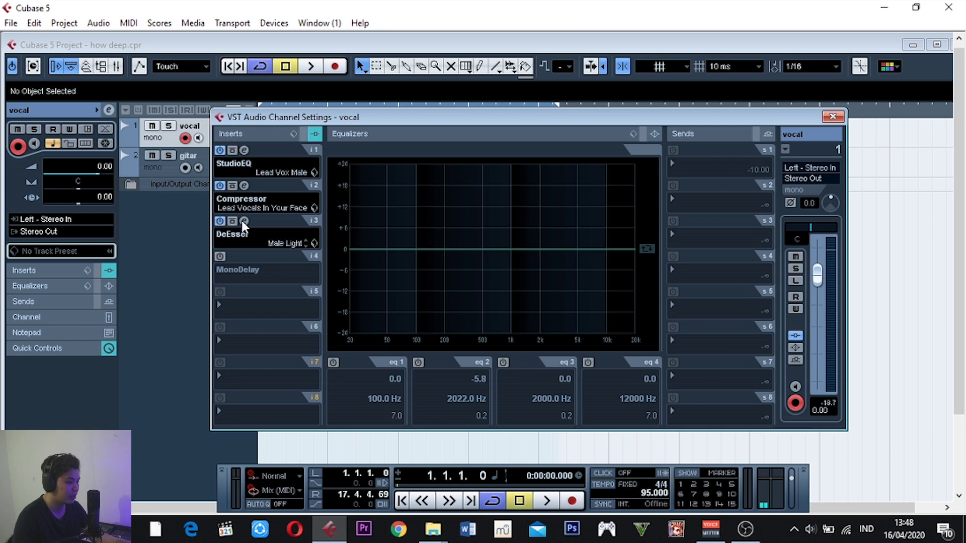
{"action": "left_click", "coordinate": [496, 247]}
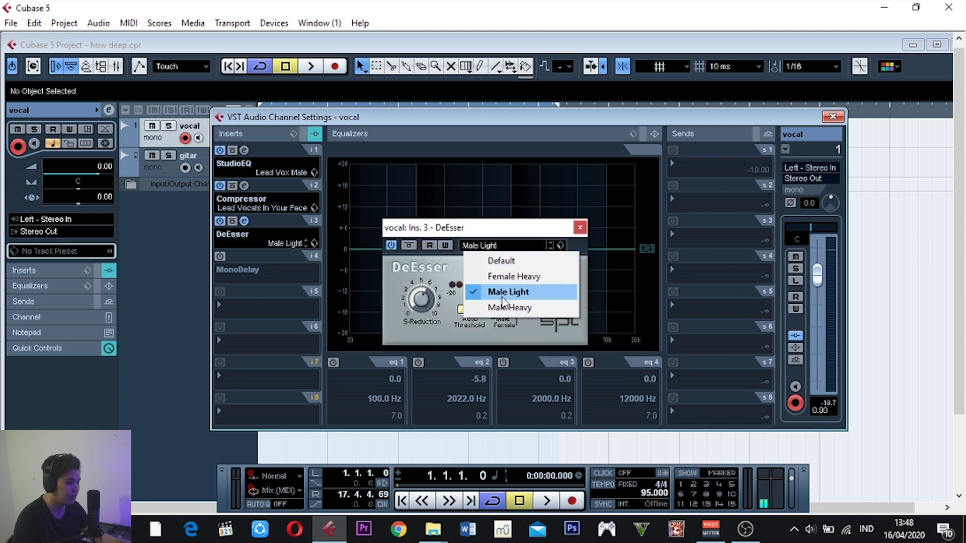
{"action": "left_click", "coordinate": [503, 297]}
{"action": "left_click", "coordinate": [579, 228]}
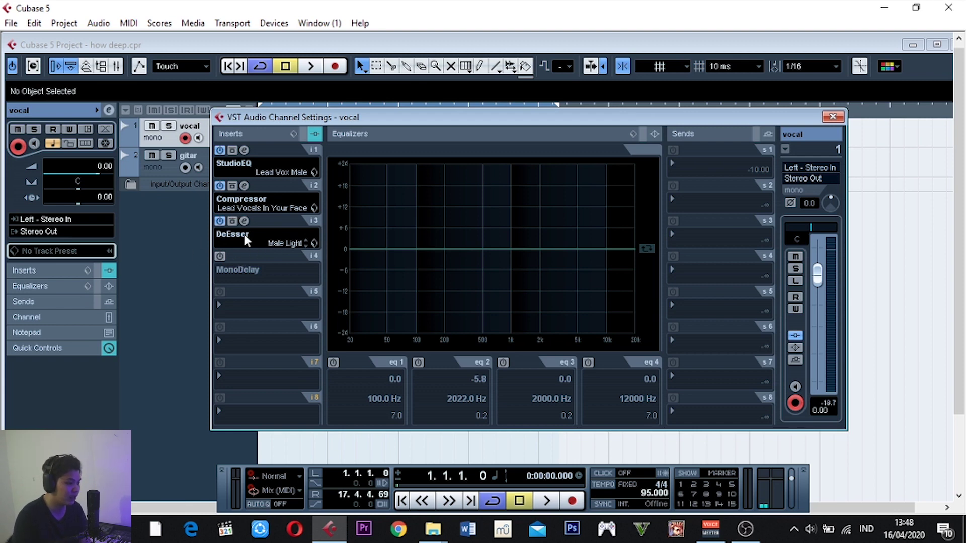
Switch on the vocal channel's MonoDelay insert and close the channel settings, leaving the vocal track selected
{"action": "left_click", "coordinate": [220, 257]}
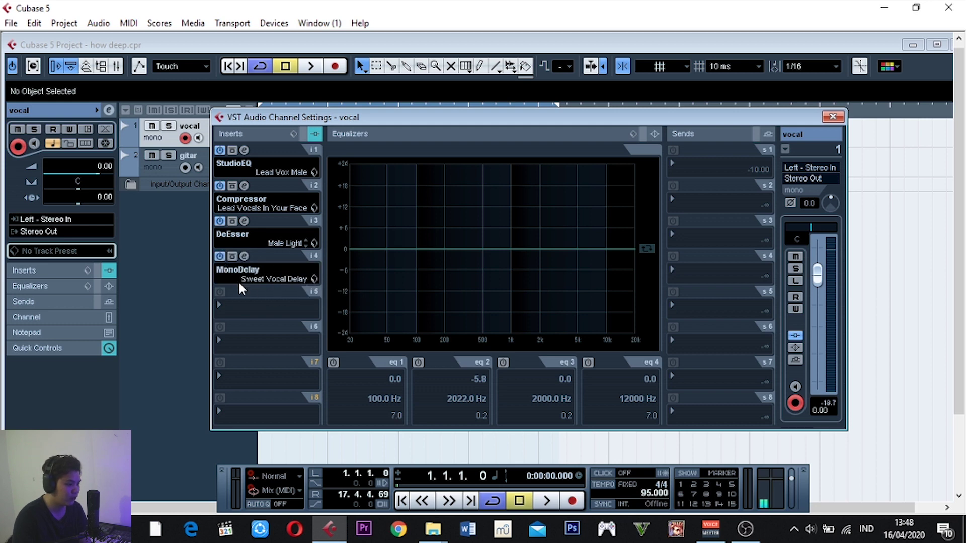
{"action": "left_click", "coordinate": [833, 116]}
{"action": "left_click", "coordinate": [219, 160]}
{"action": "left_click", "coordinate": [216, 123]}
{"action": "left_click", "coordinate": [213, 152]}
{"action": "left_click", "coordinate": [222, 122]}
Play the project from about 2 seconds in, set the vocal track's volume to 0.79 while listening, and stop playback near the end
{"action": "left_click", "coordinate": [273, 110]}
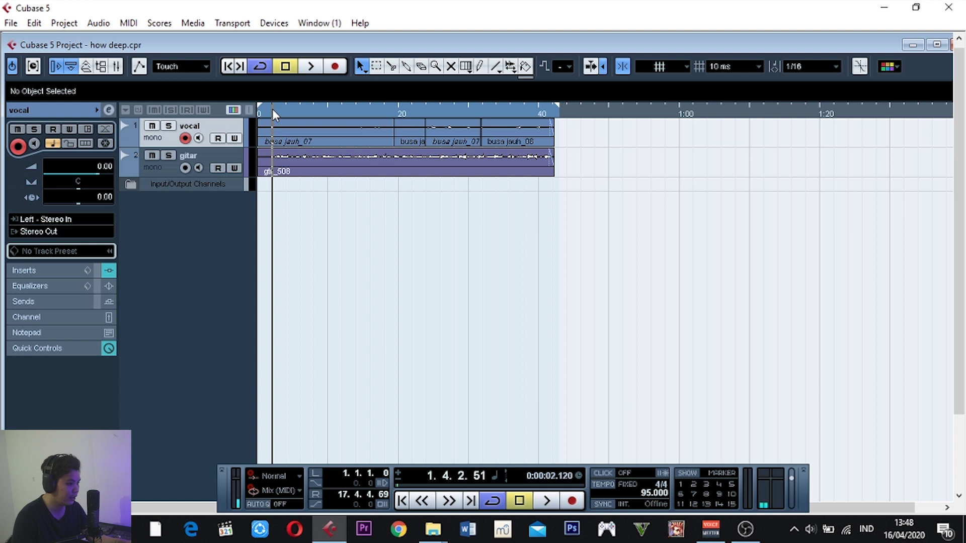
{"action": "key", "text": "space"}
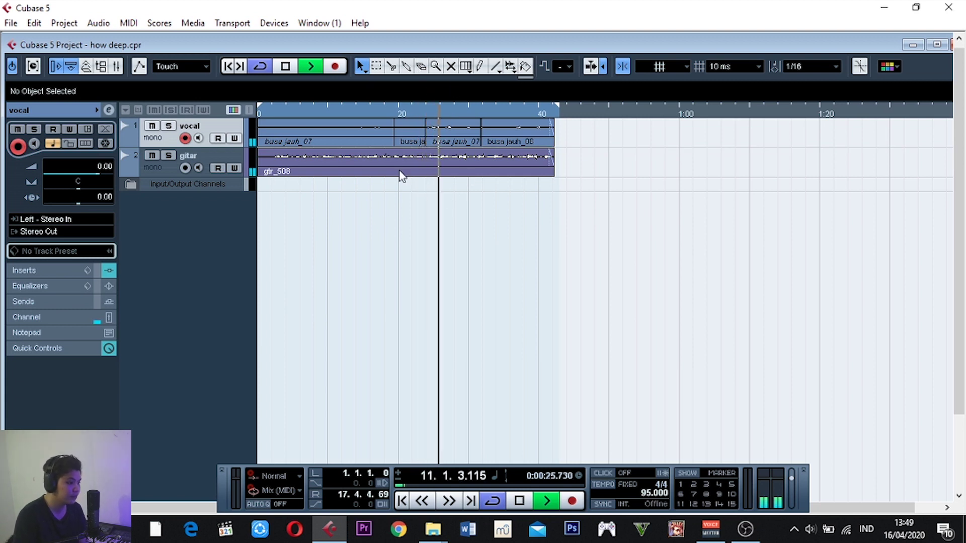
{"action": "left_click_drag", "start_coordinate": [107, 163], "coordinate": [107, 171]}
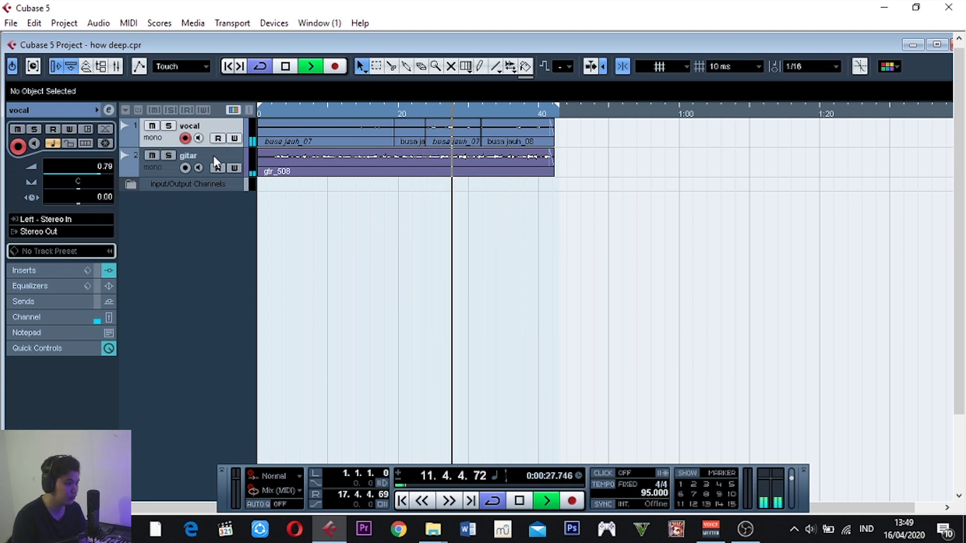
{"action": "left_click", "coordinate": [180, 168]}
{"action": "left_click", "coordinate": [195, 123]}
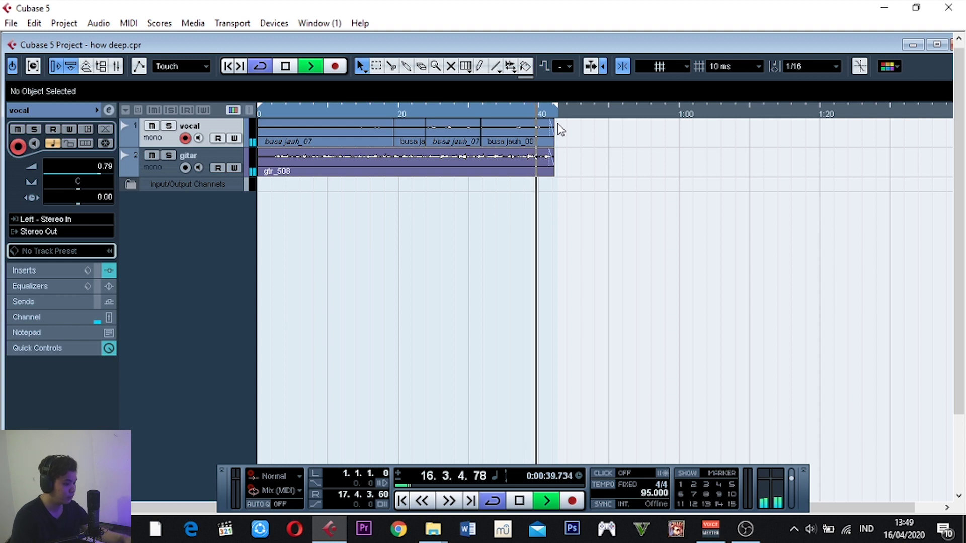
{"action": "key", "text": "space"}
{"action": "right_click", "coordinate": [182, 250]}
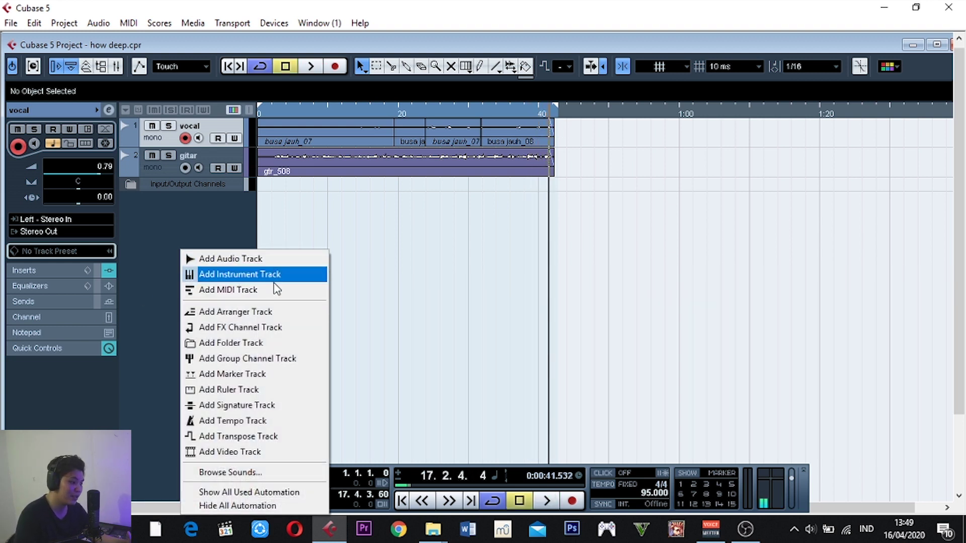
{"action": "left_click", "coordinate": [222, 235]}
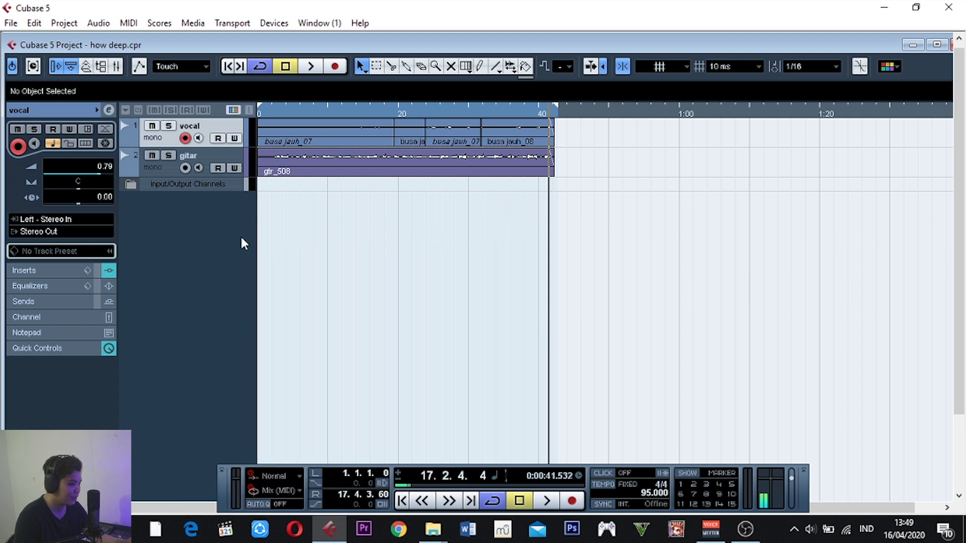
{"action": "right_click", "coordinate": [189, 246]}
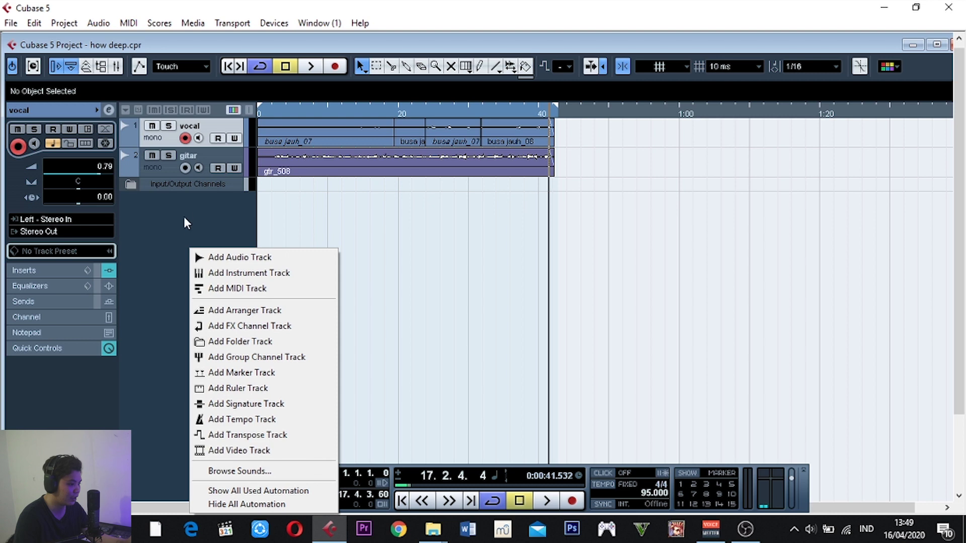
{"action": "key", "text": "Escape"}
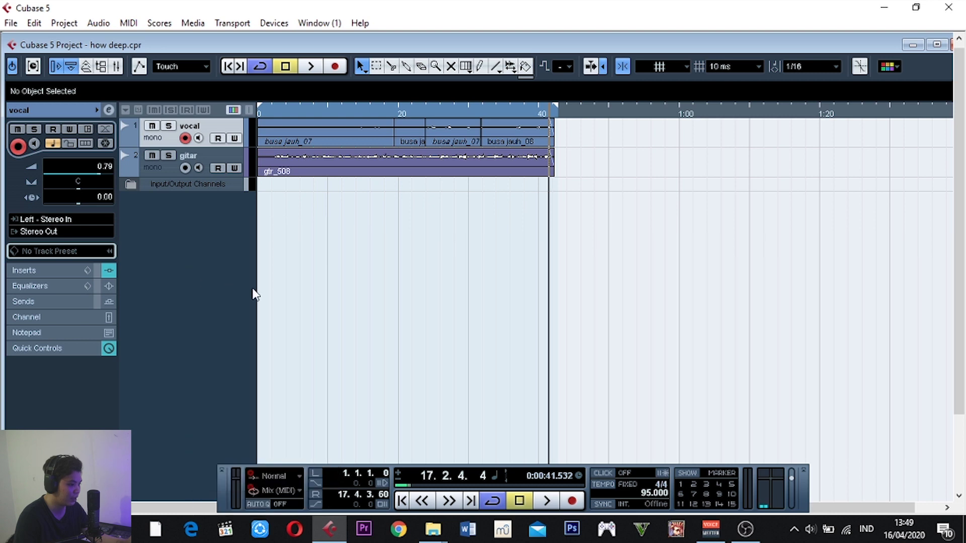
Add a stereo FX channel track that uses ValhallaVintageVerb as its effect
{"action": "right_click", "coordinate": [183, 250]}
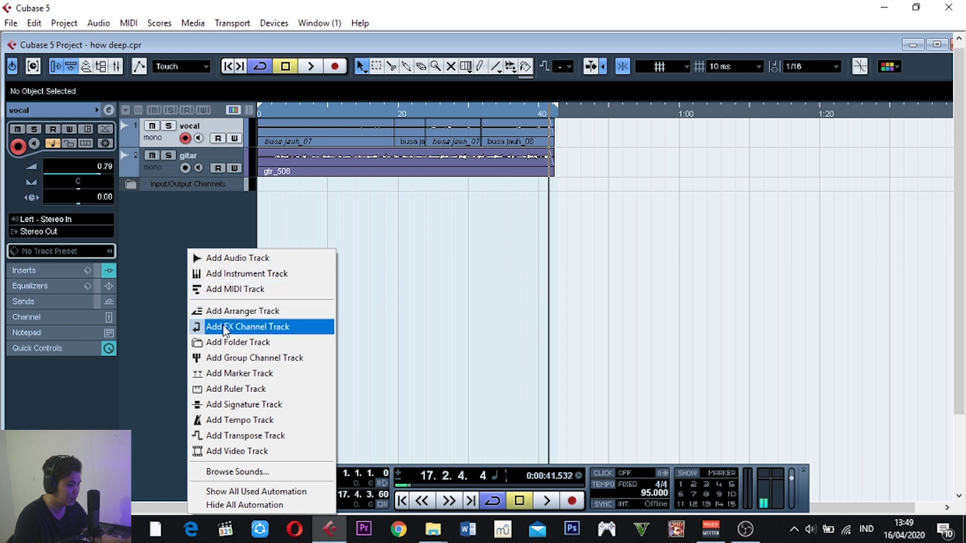
{"action": "left_click", "coordinate": [240, 328]}
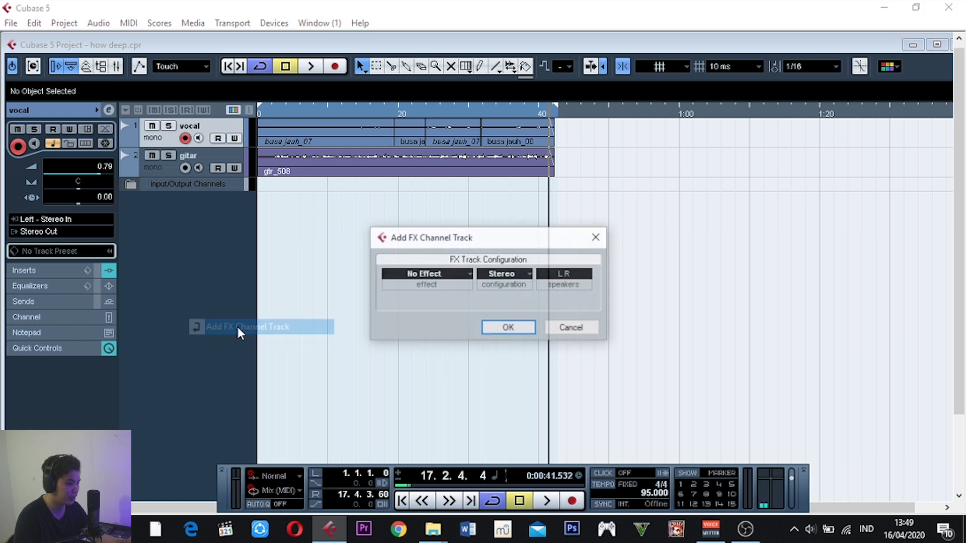
{"action": "left_click", "coordinate": [501, 275]}
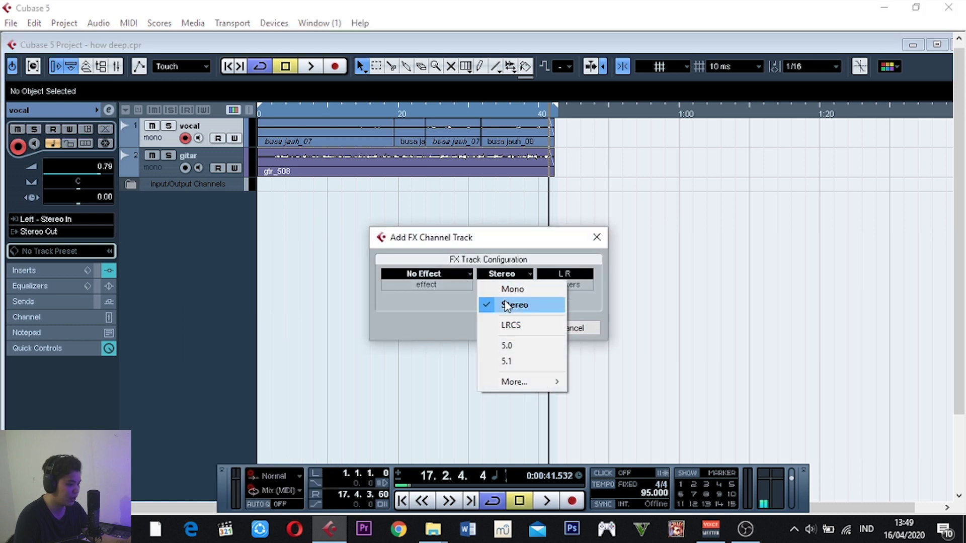
{"action": "left_click", "coordinate": [505, 304]}
{"action": "left_click", "coordinate": [455, 275]}
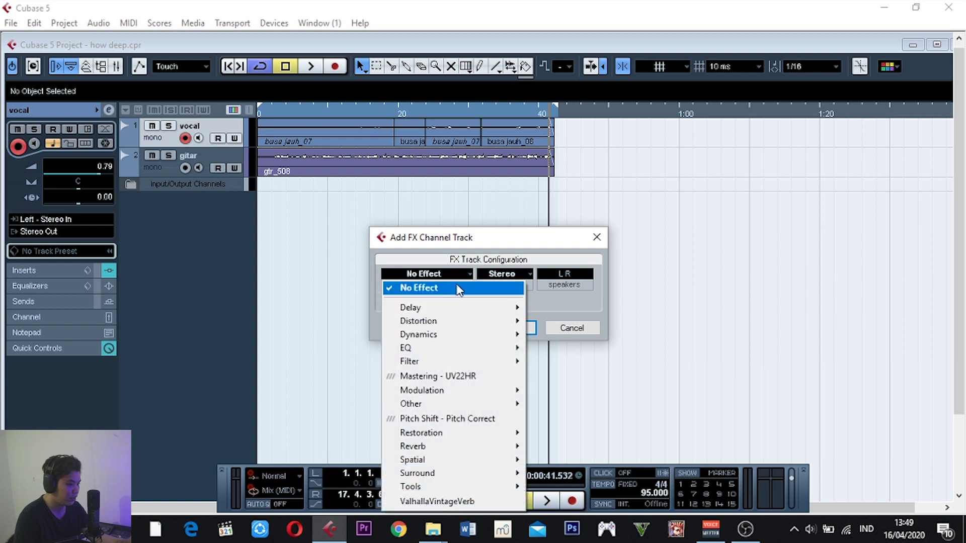
{"action": "left_click", "coordinate": [448, 503]}
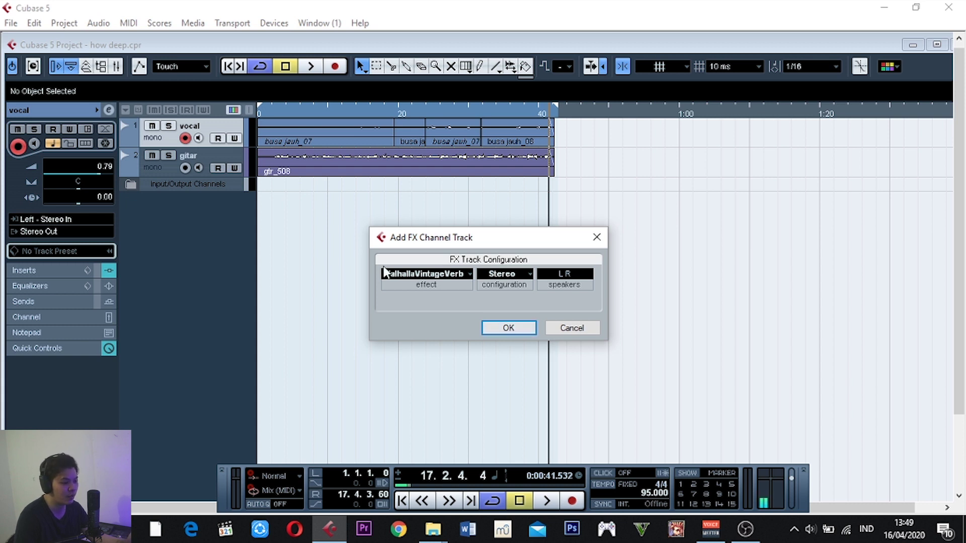
{"action": "left_click", "coordinate": [506, 327]}
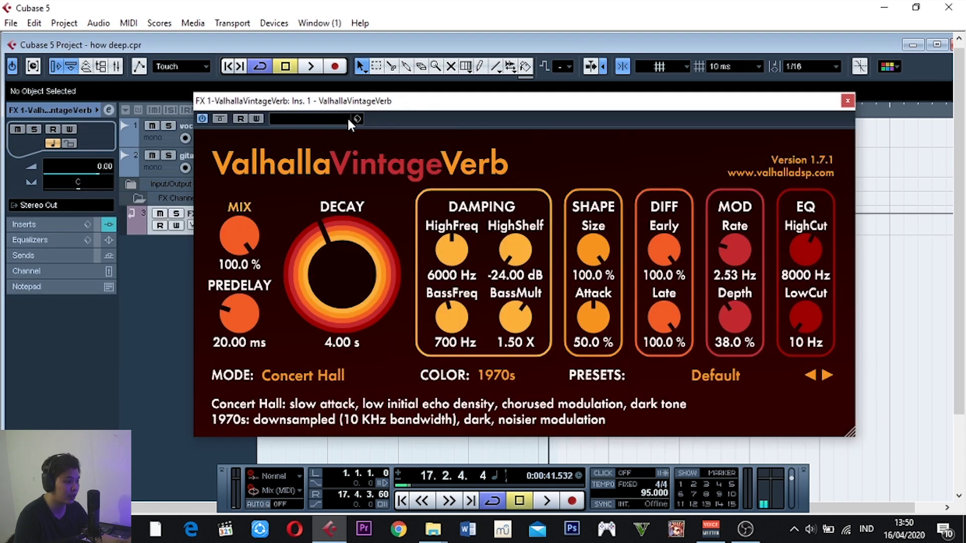
Load ValhallaVintageVerb's Don Gunn preset SP-Amazing Vocal, shorten its decay to 2.14 s, and close the plugin window
{"action": "left_click", "coordinate": [735, 373]}
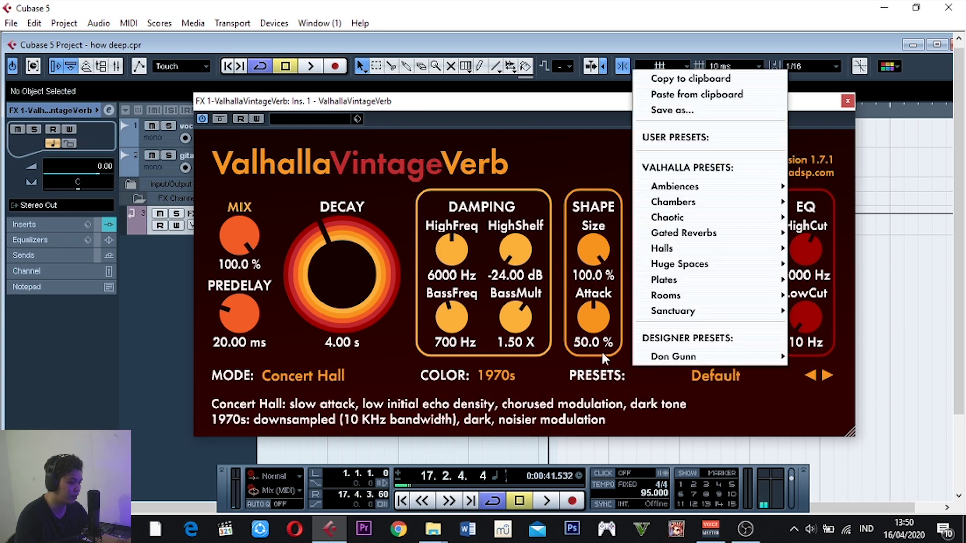
{"action": "mouse_move", "coordinate": [701, 357]}
{"action": "left_click", "coordinate": [717, 375]}
{"action": "left_click", "coordinate": [732, 376]}
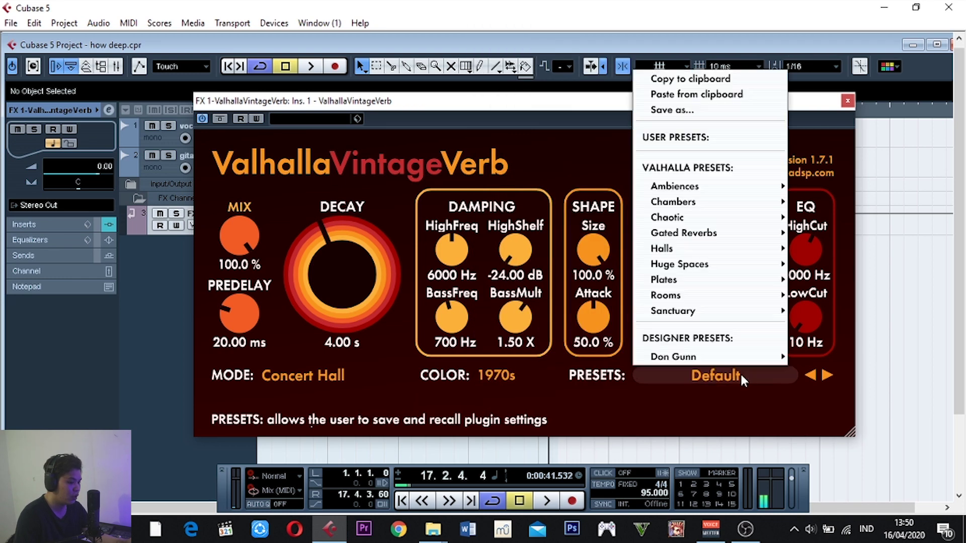
{"action": "mouse_move", "coordinate": [751, 358]}
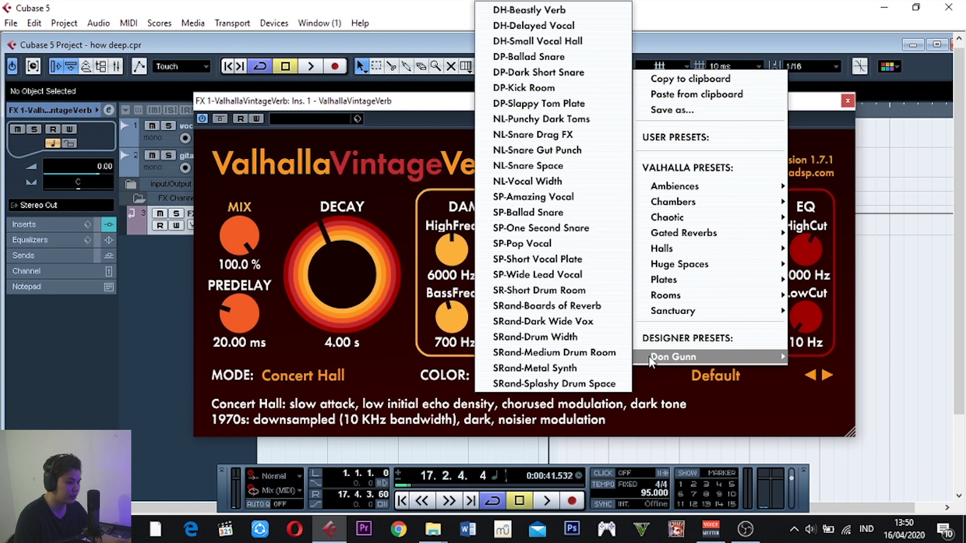
{"action": "left_click", "coordinate": [572, 204]}
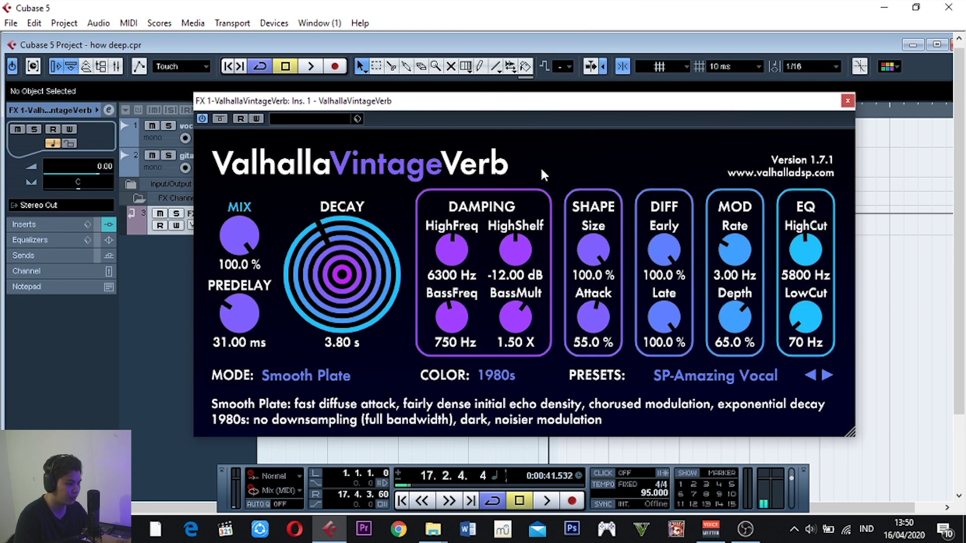
{"action": "left_click_drag", "start_coordinate": [324, 238], "coordinate": [324, 238]}
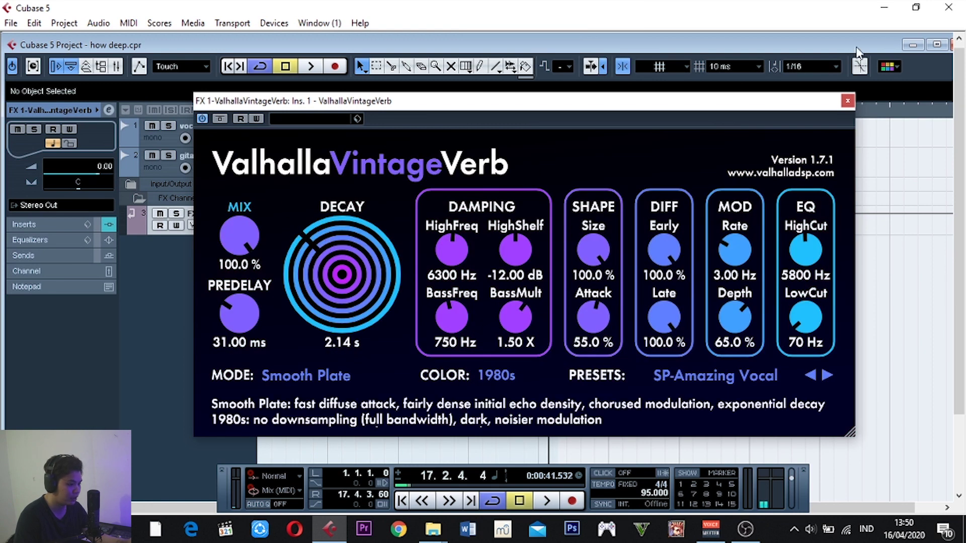
{"action": "left_click", "coordinate": [847, 101]}
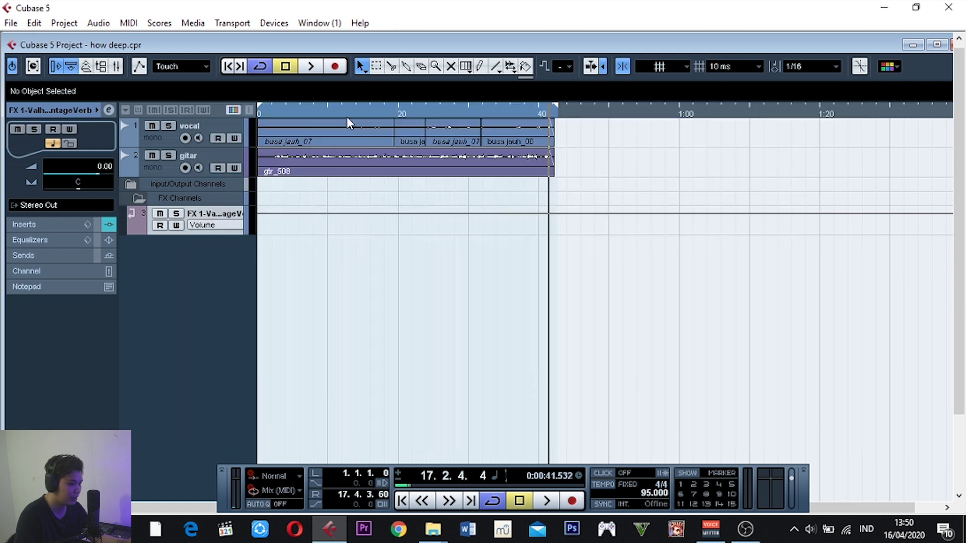
Route the vocal channel's first send to FX 1-ValhallaVintageVerb, switch the send on, and close the channel settings
{"action": "left_click", "coordinate": [213, 151]}
{"action": "left_click", "coordinate": [218, 130]}
{"action": "left_click", "coordinate": [195, 155]}
{"action": "left_click", "coordinate": [206, 125]}
{"action": "left_click", "coordinate": [195, 152]}
{"action": "left_click", "coordinate": [198, 126]}
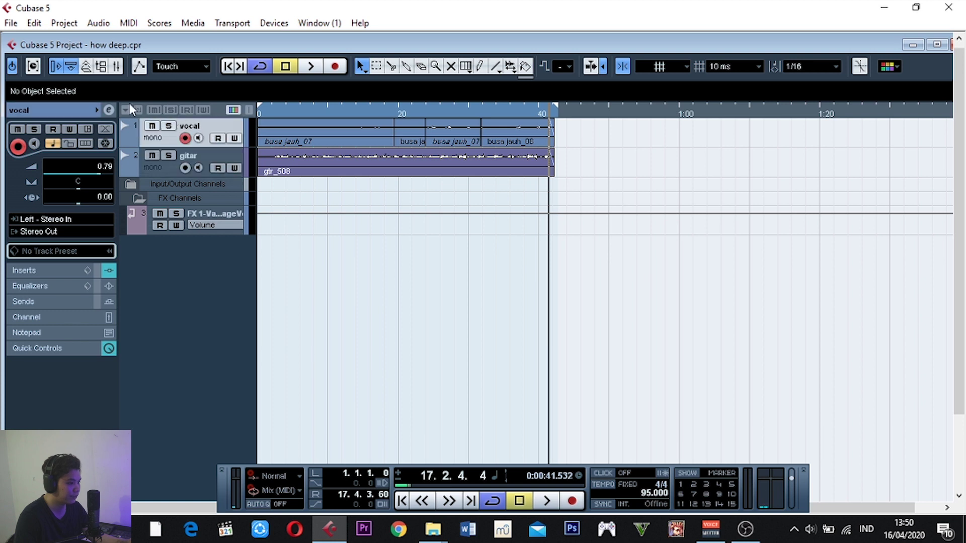
{"action": "left_click", "coordinate": [108, 110]}
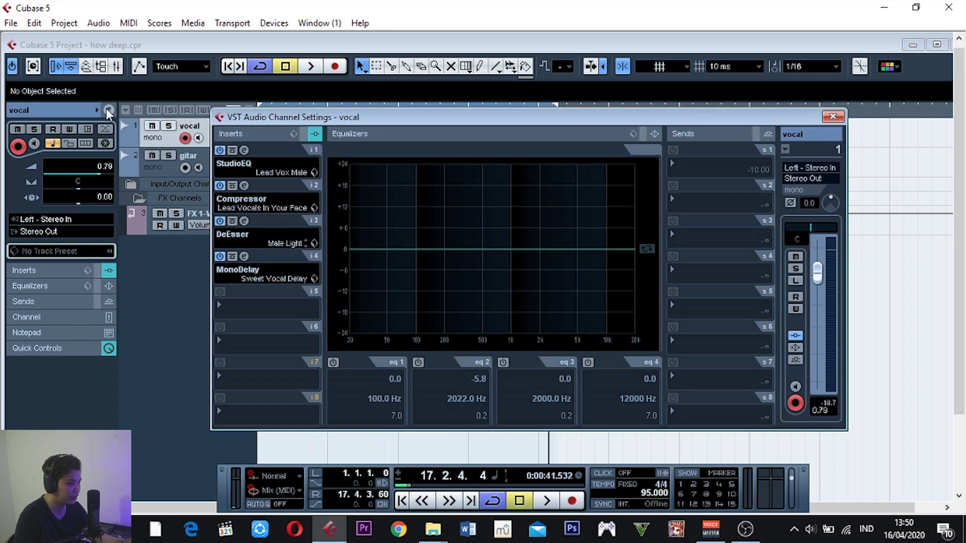
{"action": "left_click", "coordinate": [730, 166]}
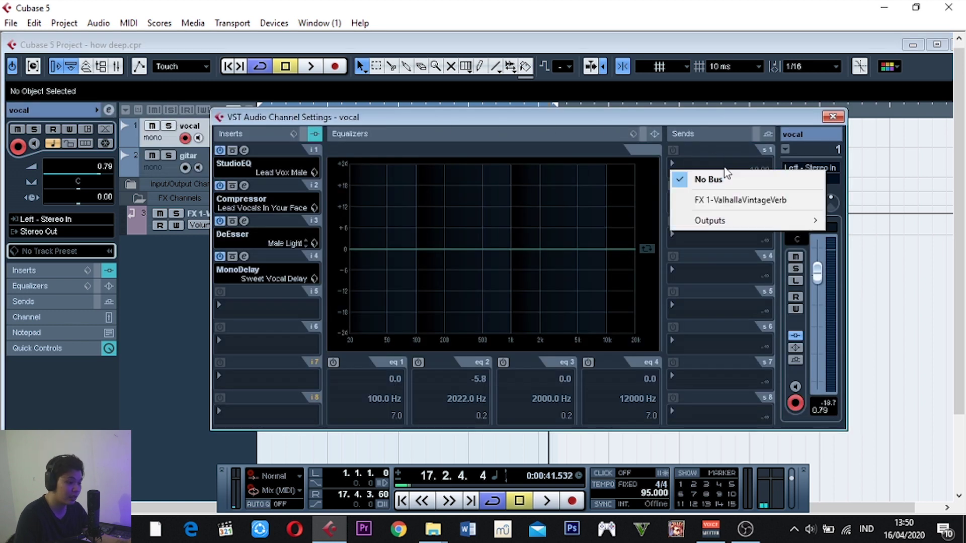
{"action": "left_click", "coordinate": [735, 201]}
{"action": "left_click", "coordinate": [671, 148]}
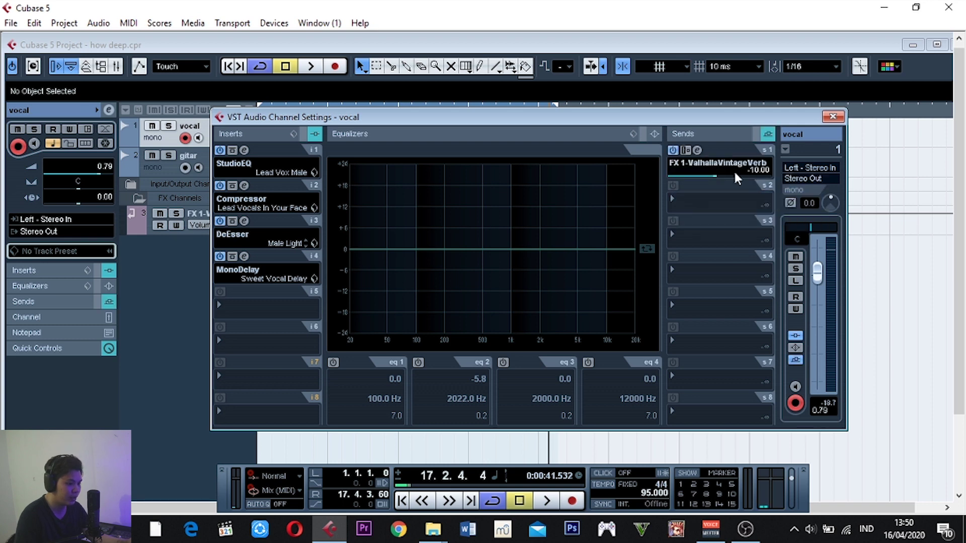
{"action": "left_click", "coordinate": [718, 176]}
{"action": "mouse_move", "coordinate": [717, 176]}
{"action": "left_mouse_down"}
{"action": "mouse_move", "coordinate": [729, 177]}
{"action": "mouse_move", "coordinate": [708, 176]}
{"action": "mouse_move", "coordinate": [717, 177]}
{"action": "left_mouse_up"}
{"action": "left_click", "coordinate": [832, 117]}
Solo the vocal track and play the project from near its beginning
{"action": "left_click_drag", "start_coordinate": [275, 110], "coordinate": [204, 122]}
{"action": "left_click", "coordinate": [169, 126]}
{"action": "left_click_drag", "start_coordinate": [302, 111], "coordinate": [262, 115]}
{"action": "key", "text": "space"}
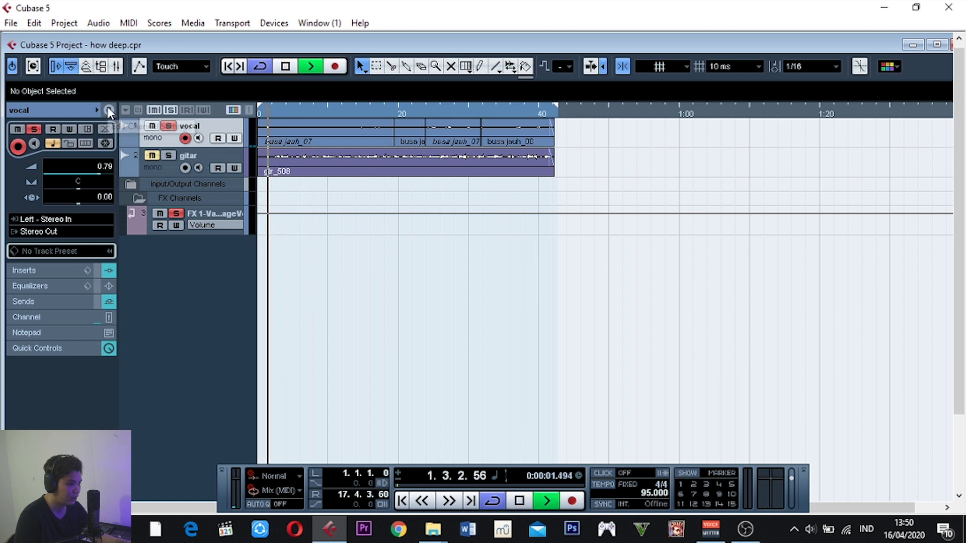
Set the vocal's reverb send level to -10.95 while listening, close its channel settings, unsolo the track, and stop playback
{"action": "left_click", "coordinate": [109, 110]}
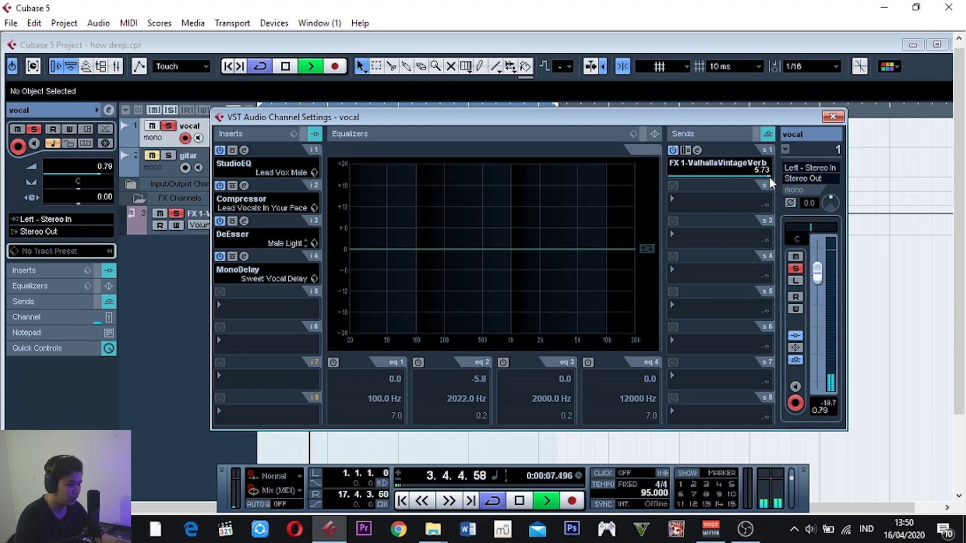
{"action": "scroll", "coordinate": [755, 183], "scroll_direction": "up", "scroll_amount": 5}
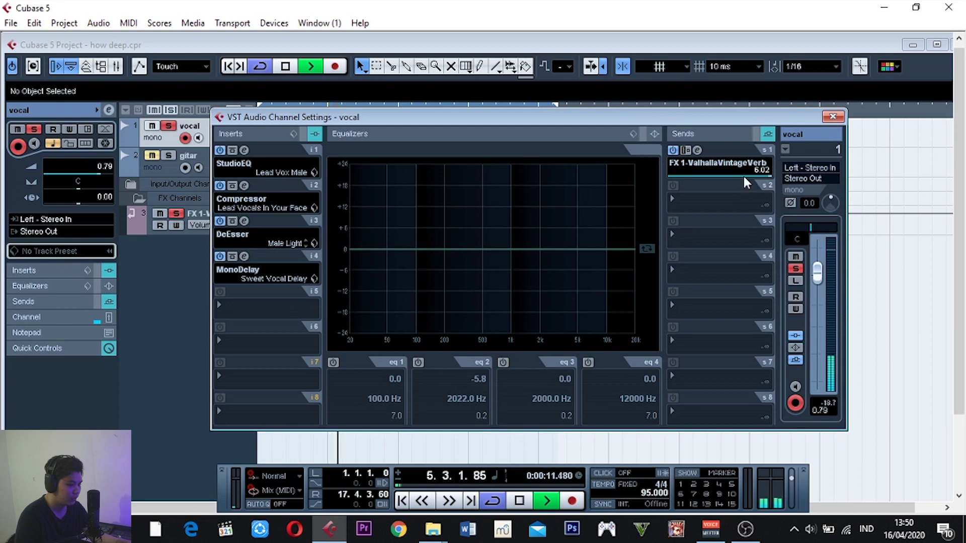
{"action": "left_click", "coordinate": [724, 174]}
{"action": "left_click_drag", "start_coordinate": [721, 177], "coordinate": [715, 175]}
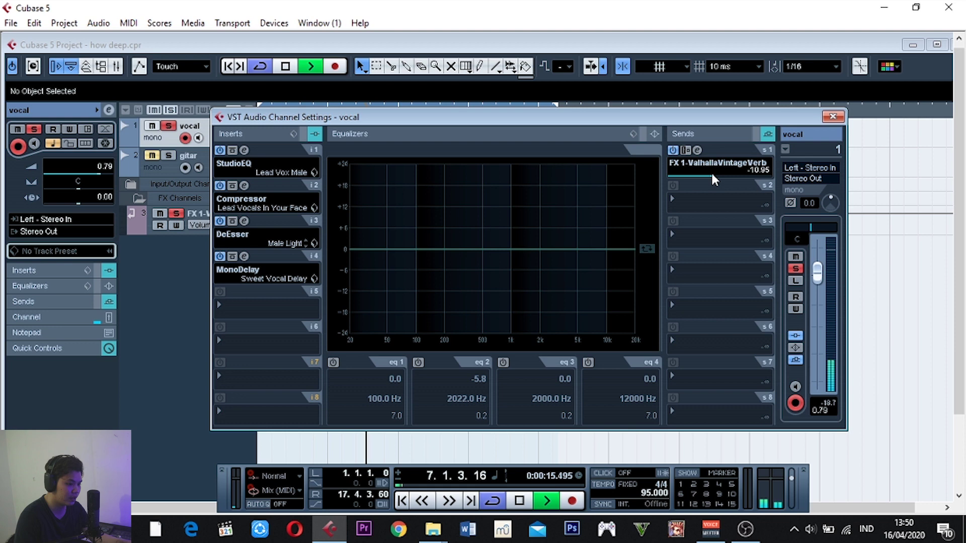
{"action": "left_click", "coordinate": [832, 118]}
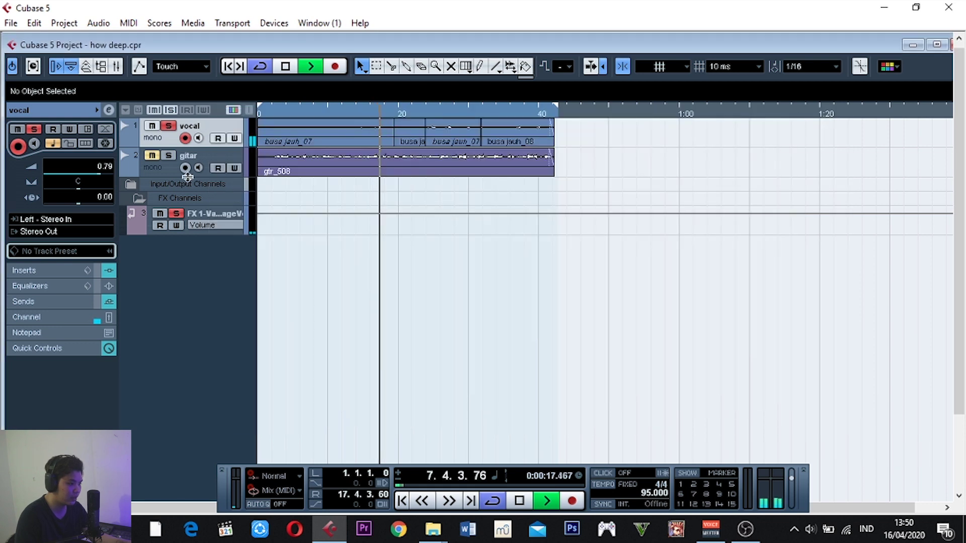
{"action": "left_click", "coordinate": [168, 126]}
{"action": "key", "text": "space"}
Route the gitar channel's first send to FX 1-ValhallaVintageVerb, switch the send on, and close the channel settings
{"action": "key", "text": "Down"}
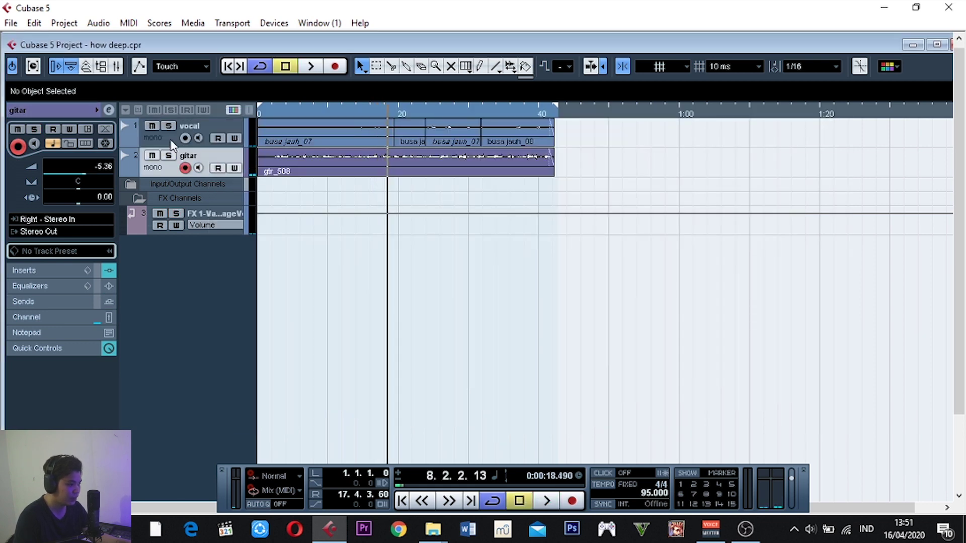
{"action": "left_click", "coordinate": [109, 111]}
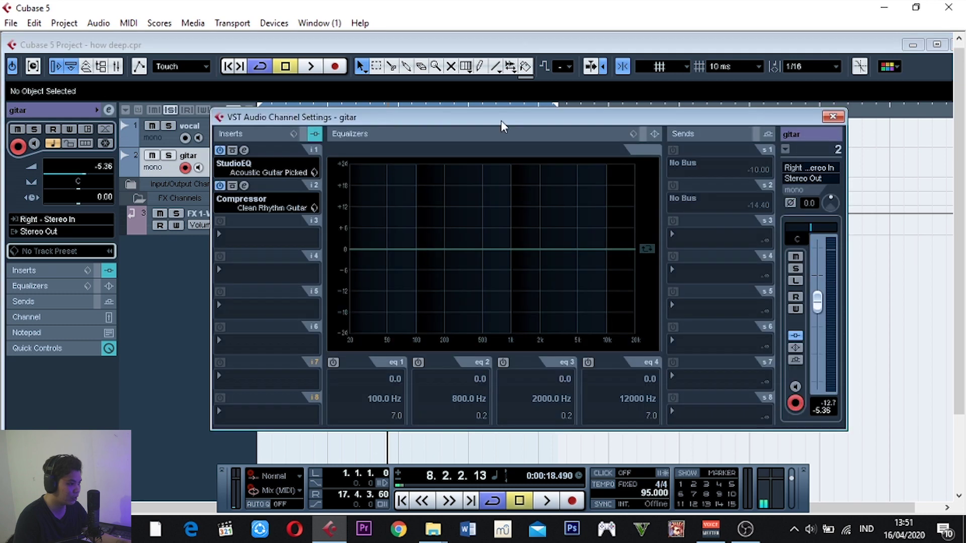
{"action": "left_click", "coordinate": [696, 162]}
{"action": "left_click", "coordinate": [710, 199]}
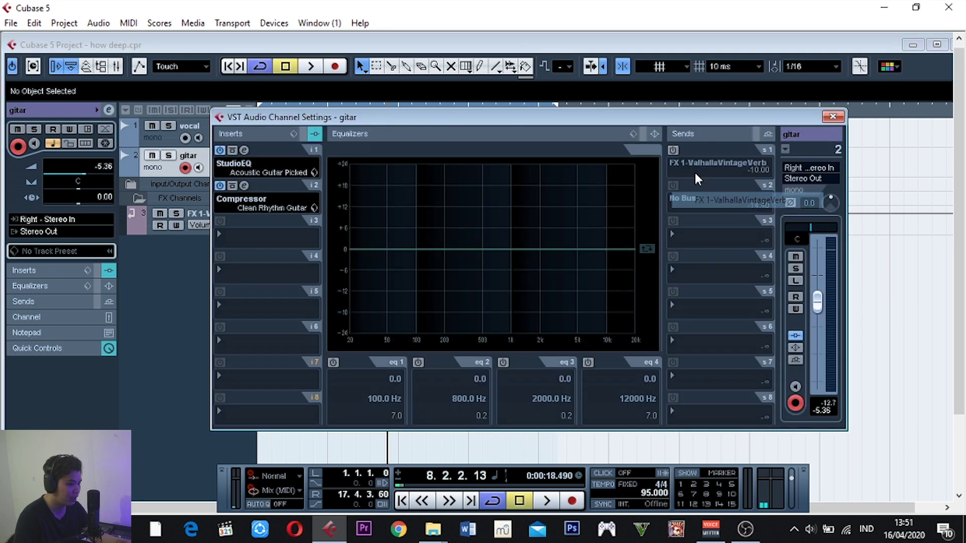
{"action": "left_click", "coordinate": [672, 149]}
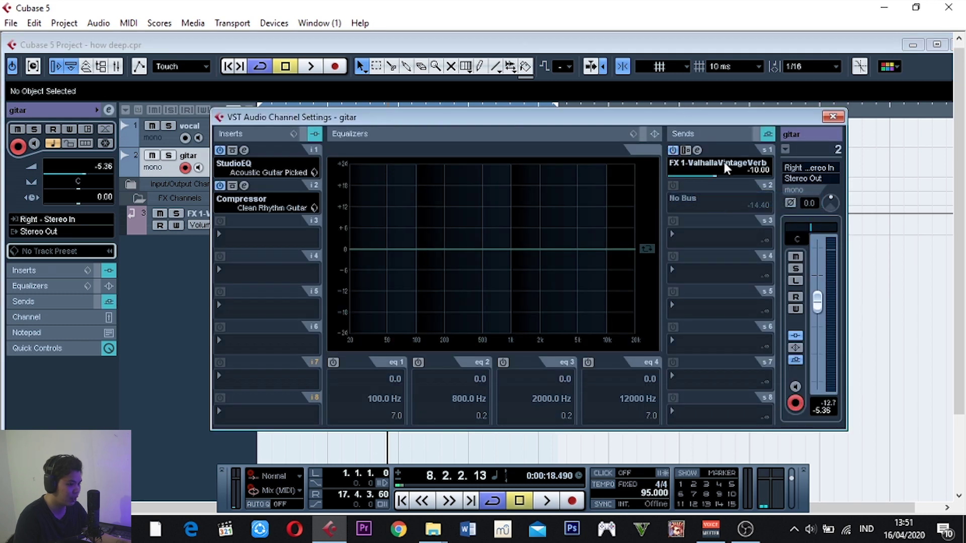
{"action": "left_click", "coordinate": [833, 118]}
Play the full mix through to about 41 seconds, stop playback, and return the cursor to the project start
{"action": "left_click_drag", "start_coordinate": [263, 104], "coordinate": [288, 140]}
{"action": "key", "text": "space"}
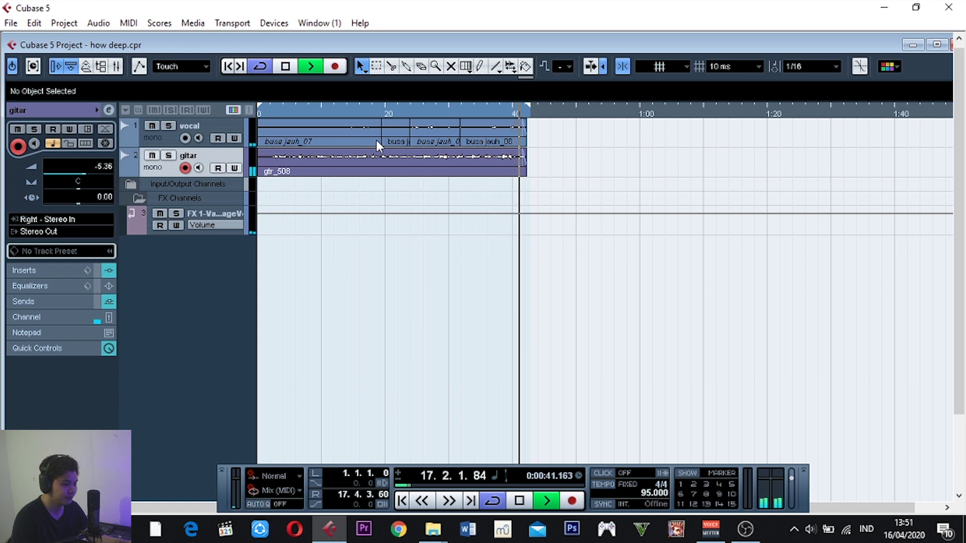
{"action": "key", "text": "space"}
{"action": "left_click", "coordinate": [273, 112]}
{"action": "left_click", "coordinate": [258, 112]}
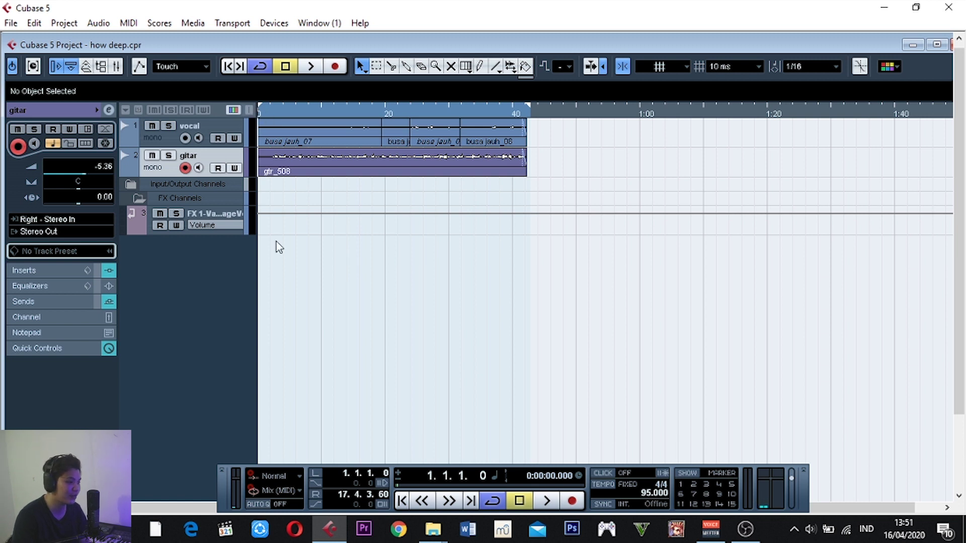
{"action": "left_click", "coordinate": [273, 109]}
{"action": "key", "text": "Home"}
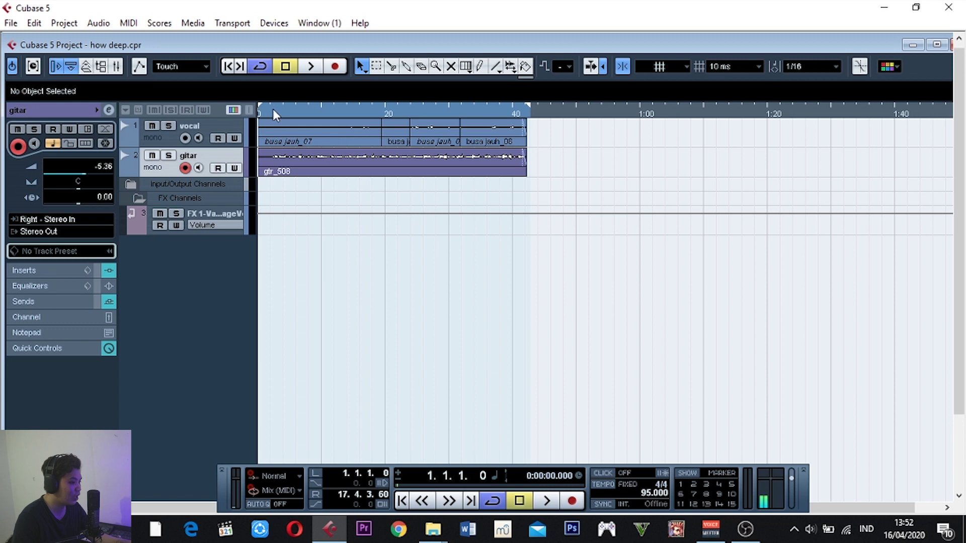
Move the cursor to about 20 seconds and set the locator range from 5.2.2.80 to 18.1.2.80
{"action": "left_click", "coordinate": [539, 100]}
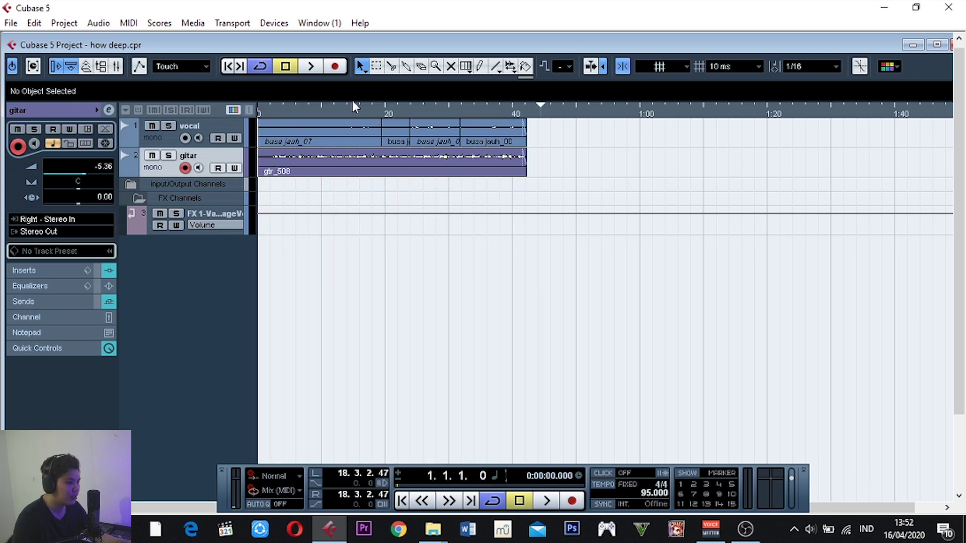
{"action": "left_click", "coordinate": [387, 111]}
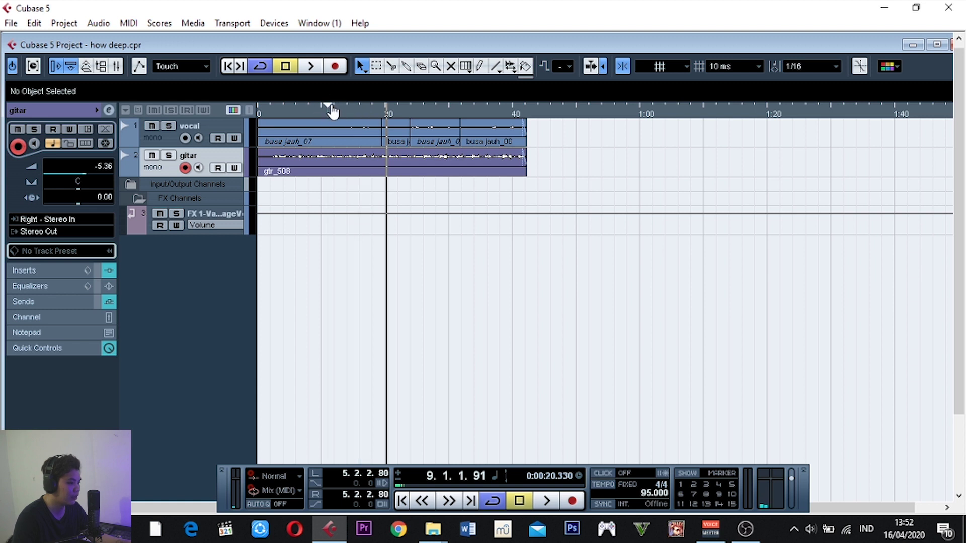
{"action": "left_click_drag", "start_coordinate": [341, 123], "coordinate": [534, 158]}
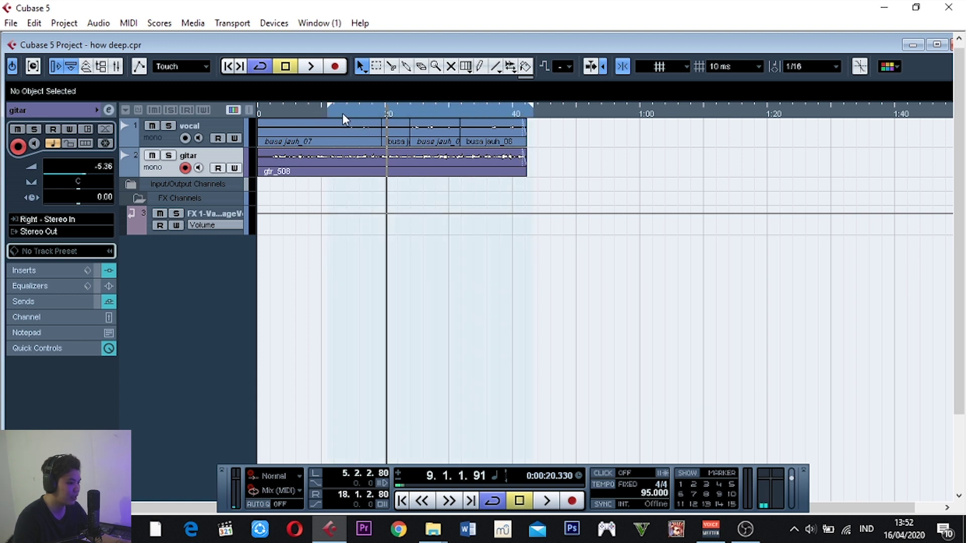
Extend the locator range back to 1.1.1.0 and export the Stereo Out mixdown as a 16 Bit Wave file, importing it to the pool and an audio track
{"action": "left_click_drag", "start_coordinate": [330, 109], "coordinate": [258, 110]}
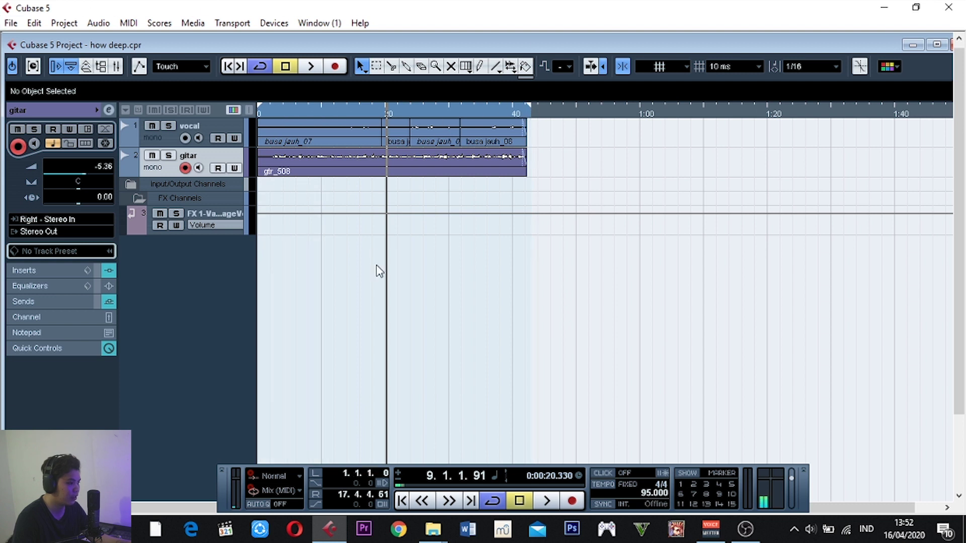
{"action": "left_click", "coordinate": [10, 24]}
{"action": "mouse_move", "coordinate": [69, 274]}
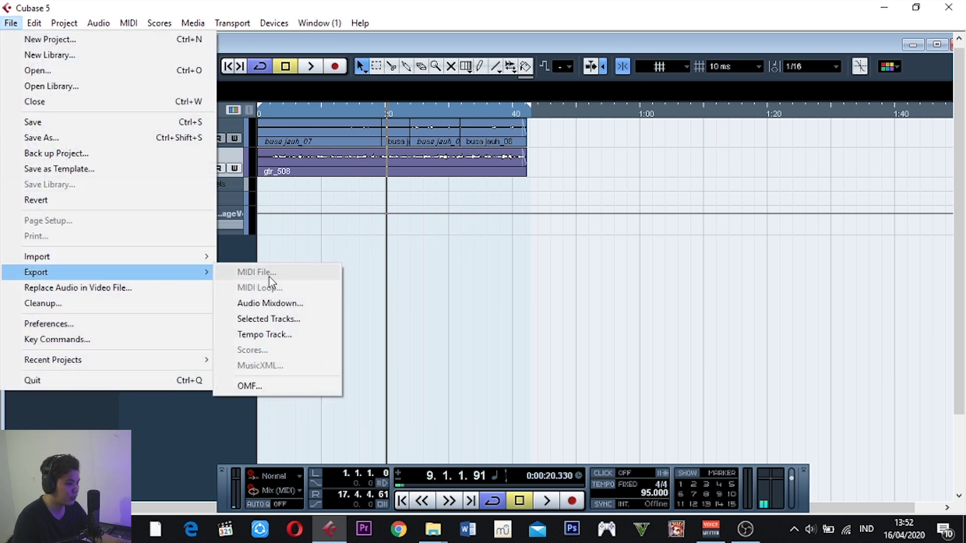
{"action": "left_click", "coordinate": [282, 304]}
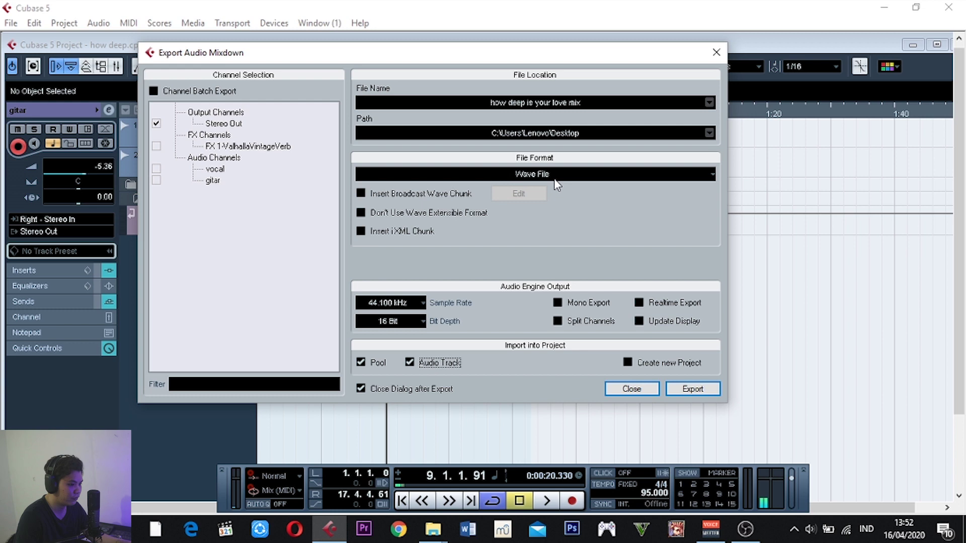
{"action": "left_click", "coordinate": [693, 390]}
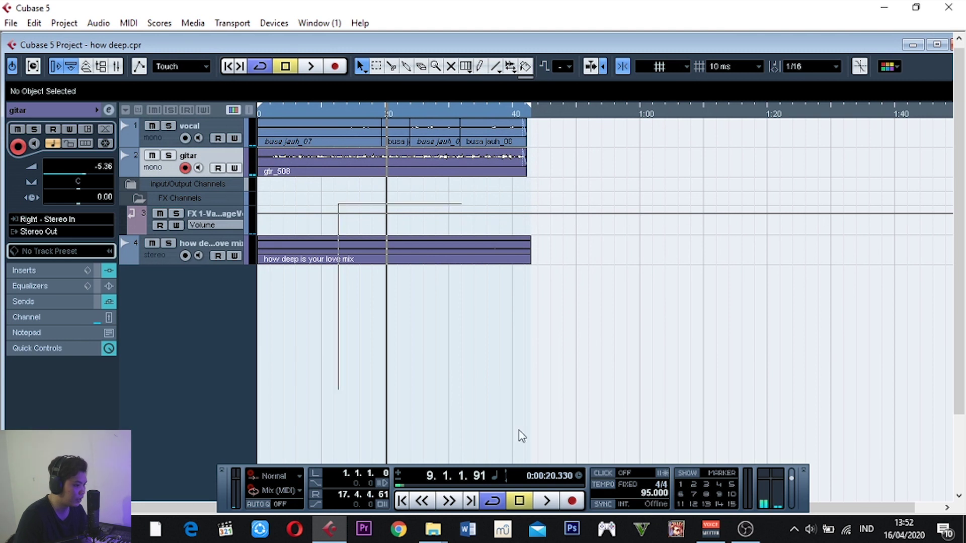
Move the cursor to about 11 seconds, then select and solo the imported how deep is your love mix track
{"action": "left_click", "coordinate": [328, 113]}
{"action": "left_click", "coordinate": [402, 226]}
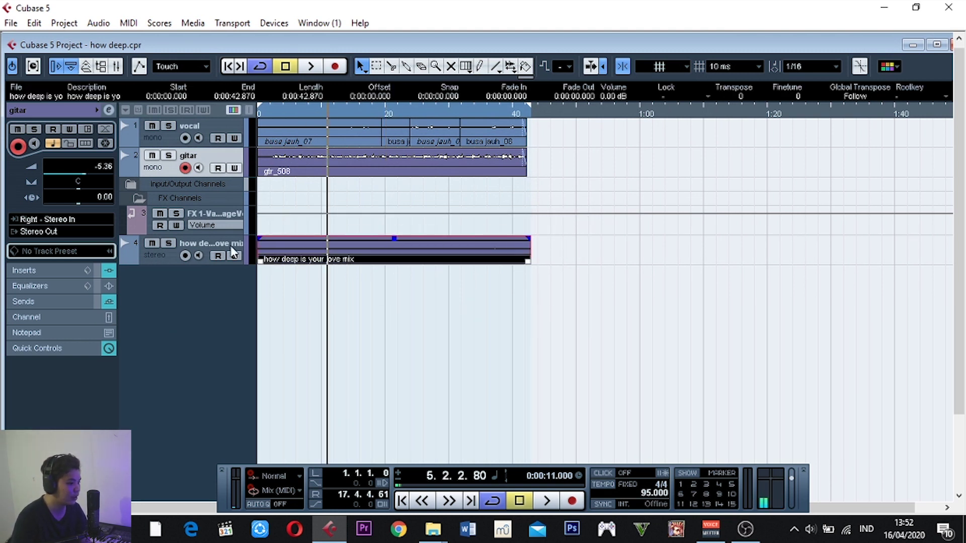
{"action": "left_click", "coordinate": [186, 251]}
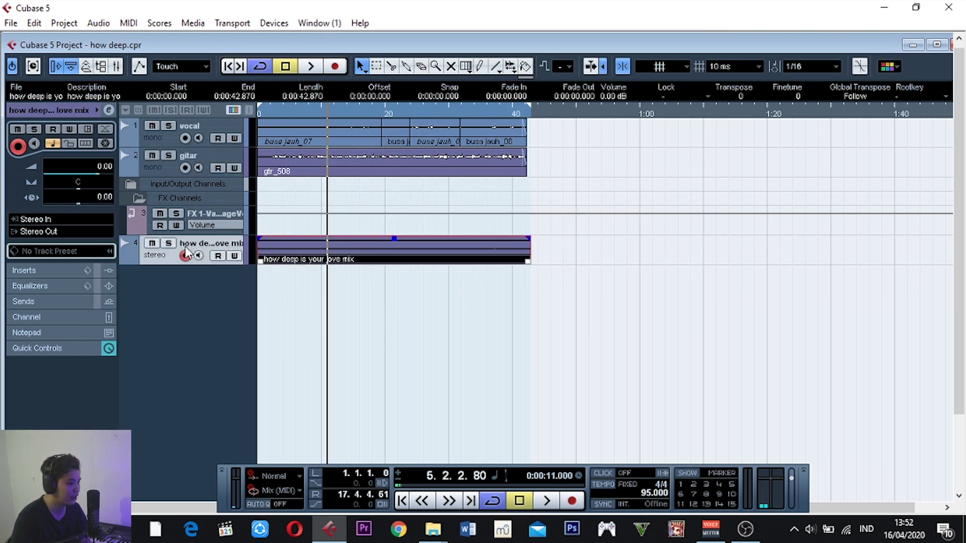
{"action": "left_click", "coordinate": [410, 233]}
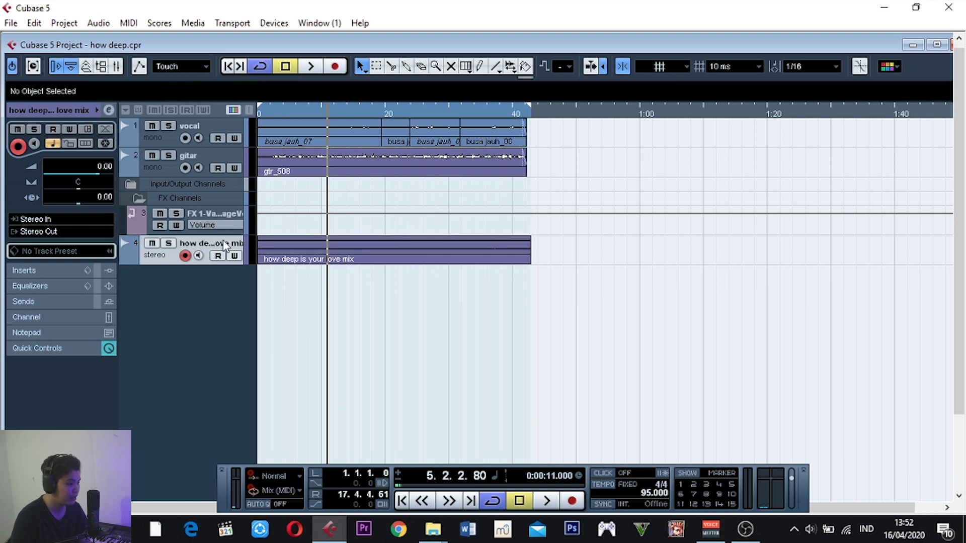
{"action": "left_click", "coordinate": [169, 244]}
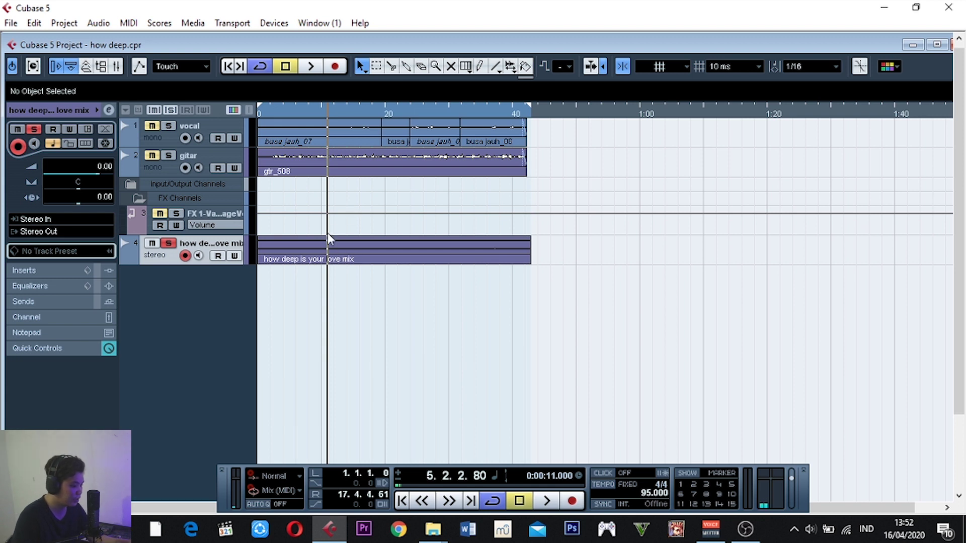
Normalize the how deep is your love mix audio event to a maximum of 0.00 dB
{"action": "key", "text": "alt"}
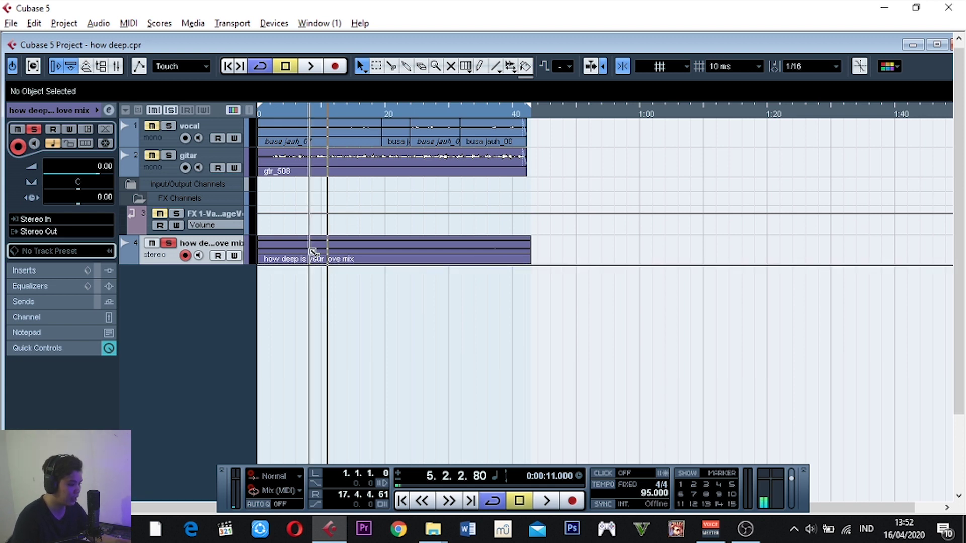
{"action": "right_click", "coordinate": [325, 253]}
{"action": "left_click", "coordinate": [322, 254]}
{"action": "left_click", "coordinate": [319, 254]}
{"action": "right_click", "coordinate": [345, 256]}
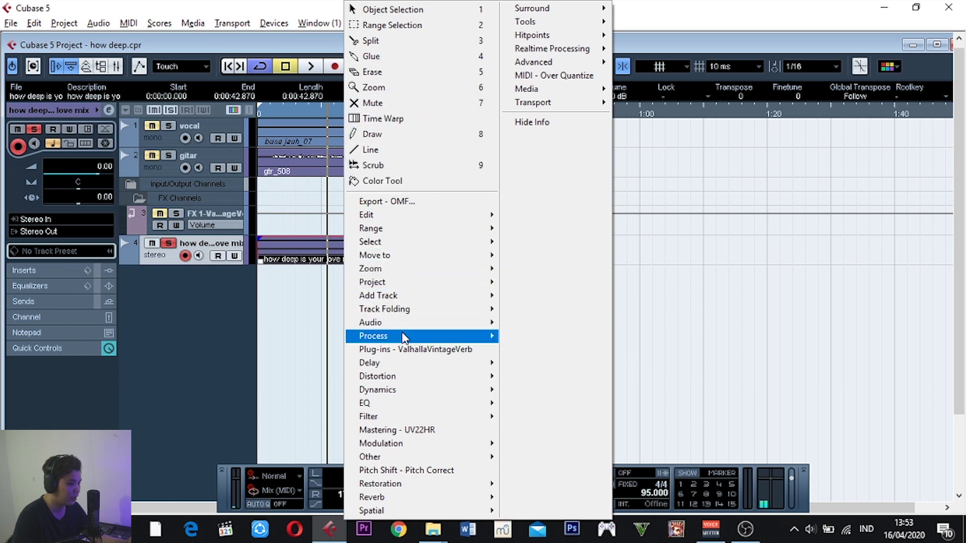
{"action": "mouse_move", "coordinate": [402, 339]}
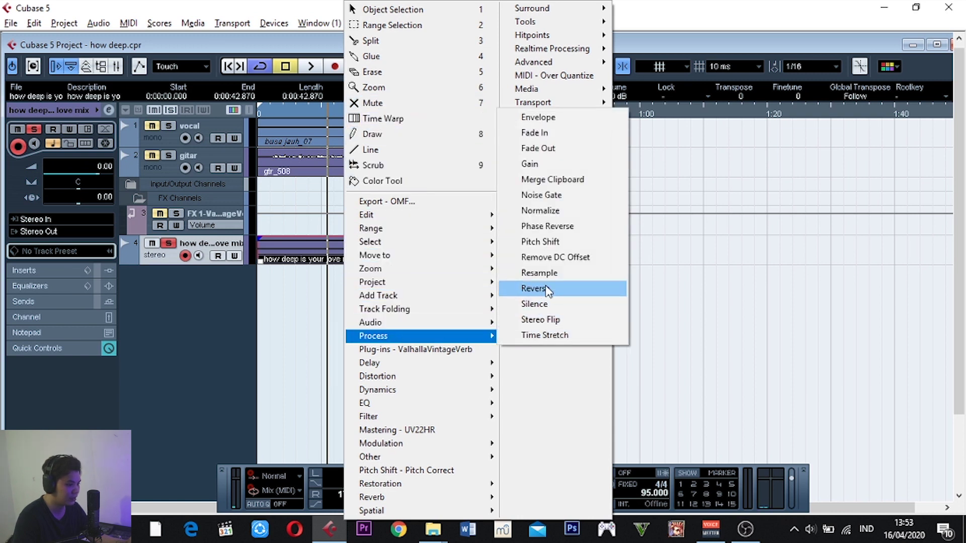
{"action": "left_click", "coordinate": [559, 210]}
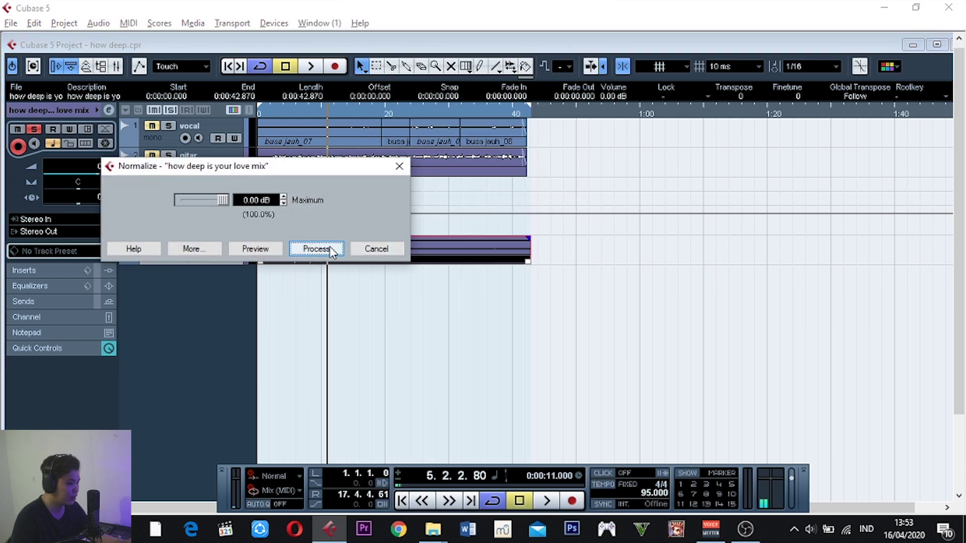
{"action": "left_click", "coordinate": [316, 248]}
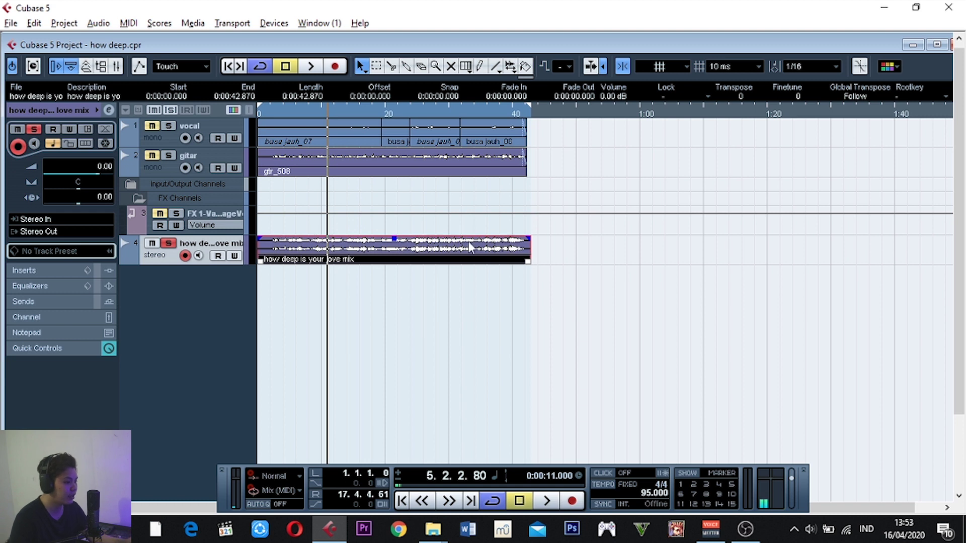
Play the normalized mixdown from the project start to about 41 seconds and stop playback
{"action": "key", "text": "Home"}
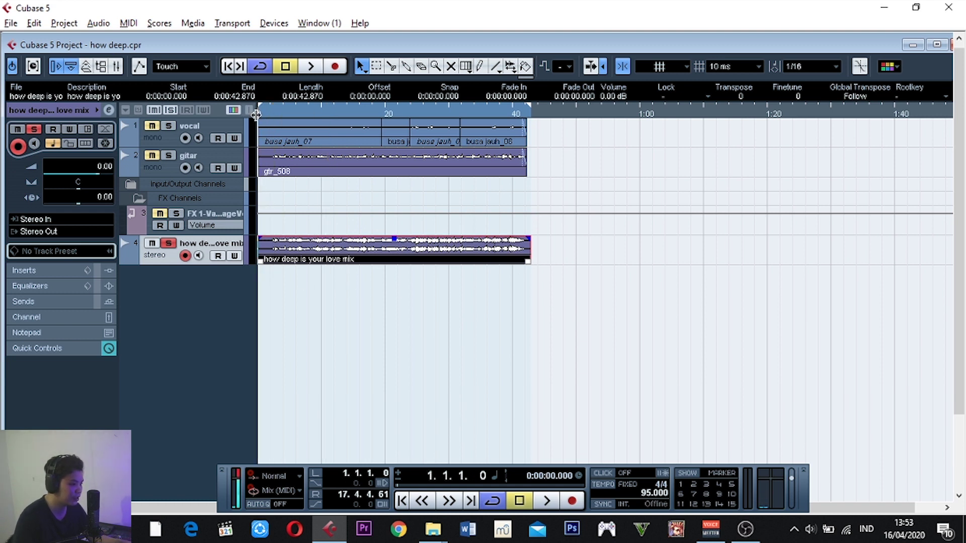
{"action": "key", "text": "space"}
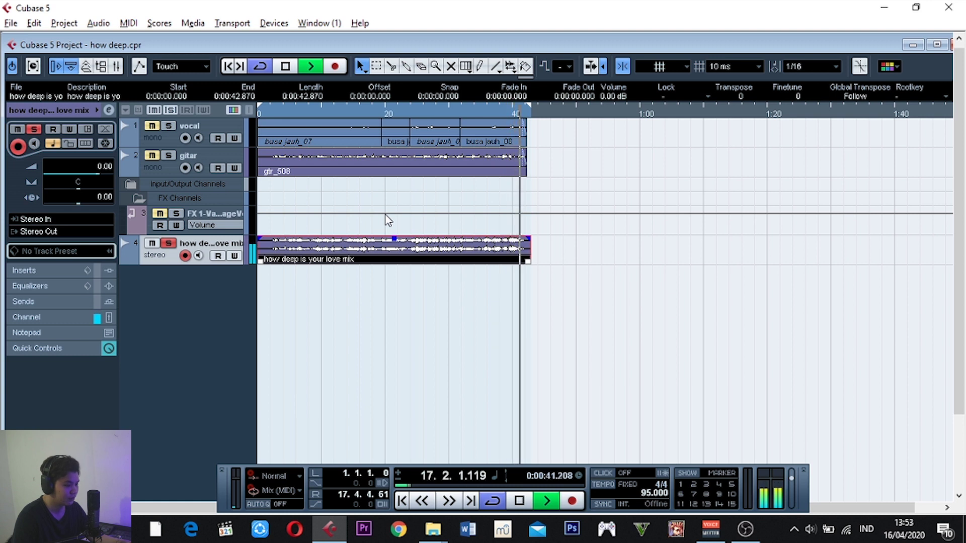
{"action": "key", "text": "space"}
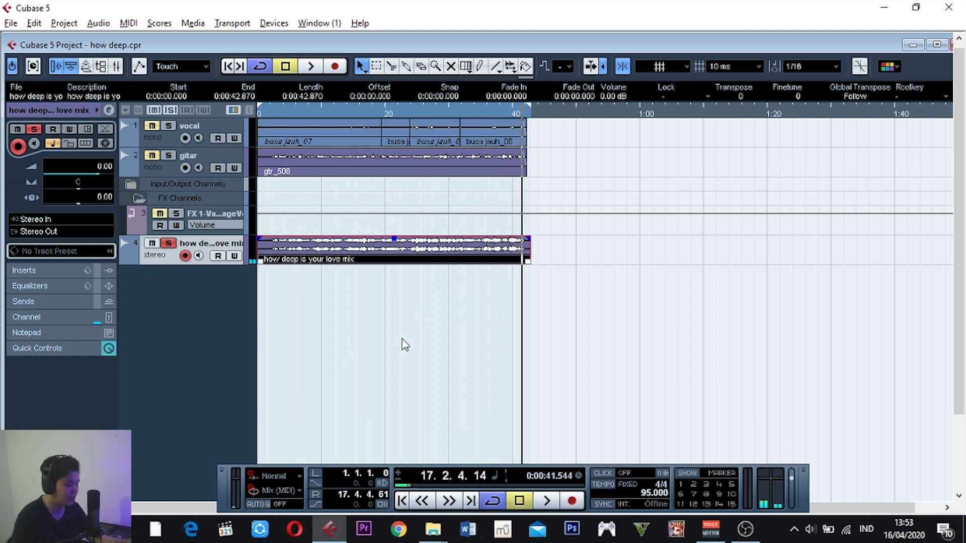
Unsolo the mixdown track, solo the gitar and vocal tracks, and play them until about 10 seconds for comparison
{"action": "left_click", "coordinate": [170, 243]}
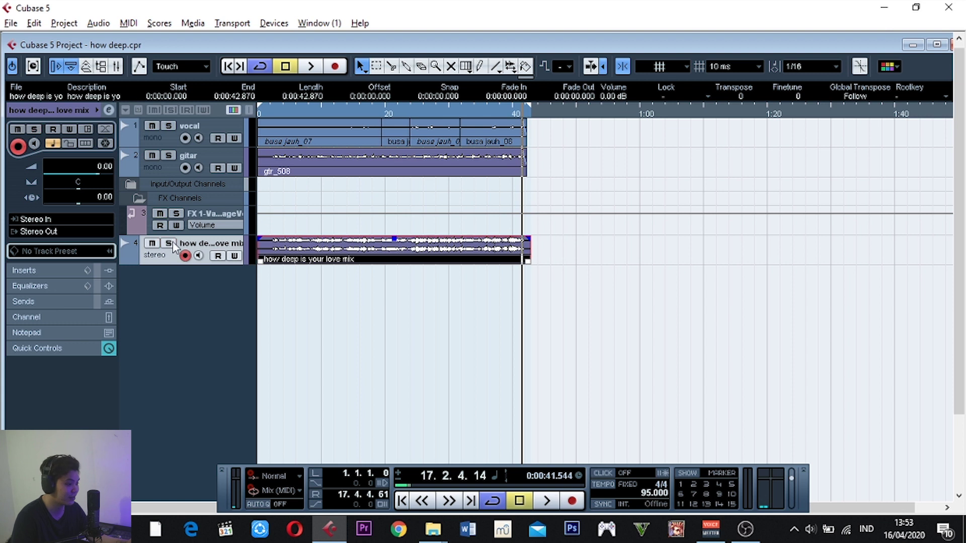
{"action": "left_click", "coordinate": [168, 156]}
{"action": "left_click", "coordinate": [168, 126]}
{"action": "left_click", "coordinate": [276, 110]}
{"action": "left_click", "coordinate": [271, 111]}
{"action": "key", "text": "space"}
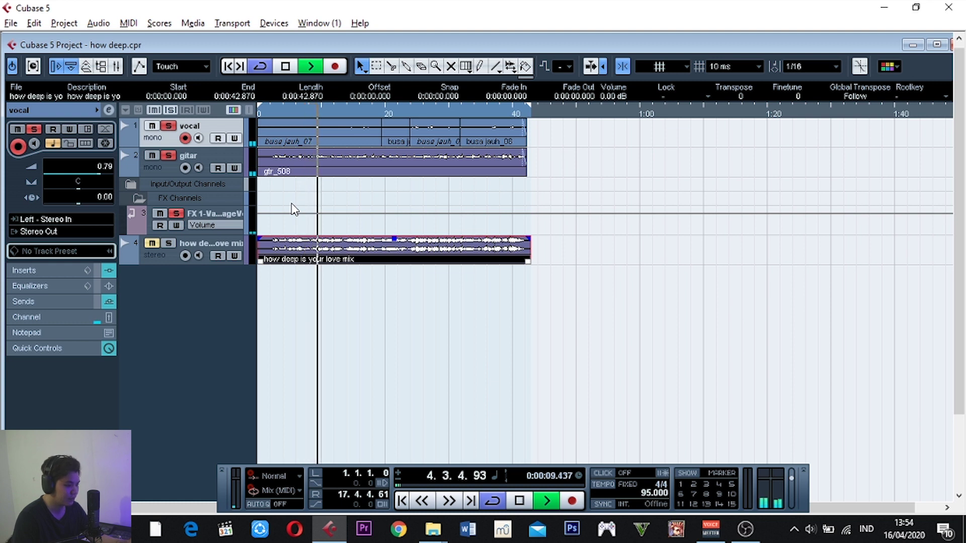
{"action": "key", "text": "space"}
Unsolo the gitar and vocal tracks, solo the how deep is your love mix track, and deselect its audio event
{"action": "left_click", "coordinate": [168, 155]}
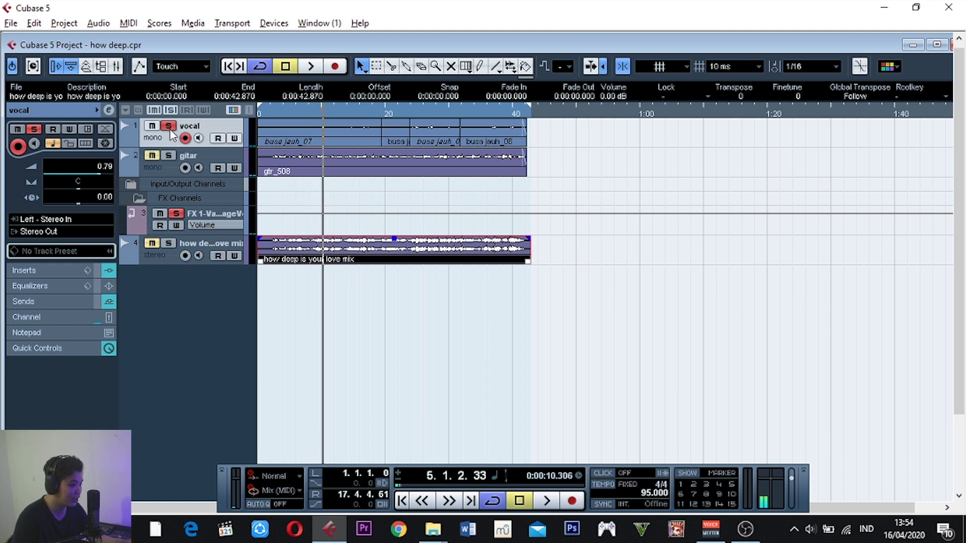
{"action": "left_click", "coordinate": [169, 125]}
{"action": "left_click", "coordinate": [226, 247]}
{"action": "left_click", "coordinate": [168, 243]}
{"action": "left_click", "coordinate": [313, 314]}
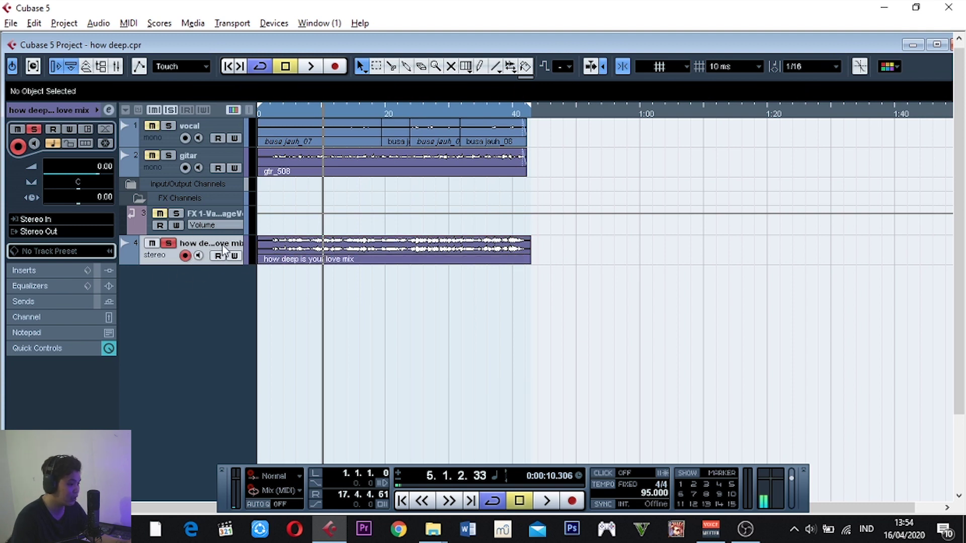
Open the mixdown track's channel settings and load the saved channel file mastering 2.vmx
{"action": "left_click", "coordinate": [109, 110]}
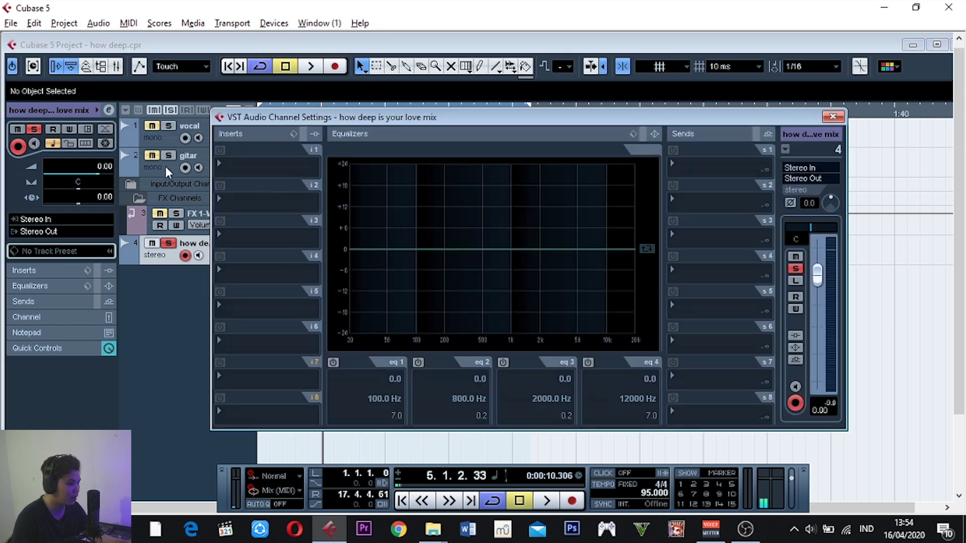
{"action": "right_click", "coordinate": [259, 149]}
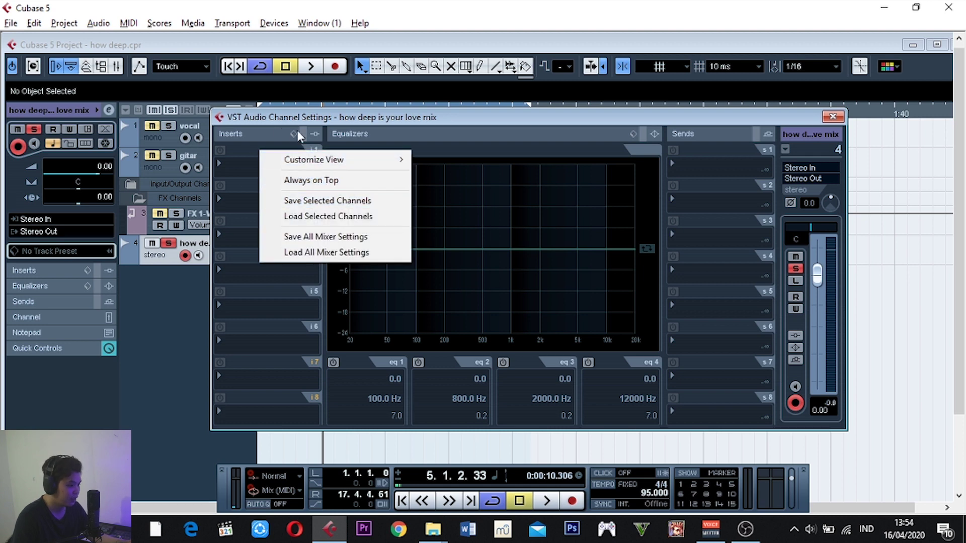
{"action": "left_click", "coordinate": [302, 216]}
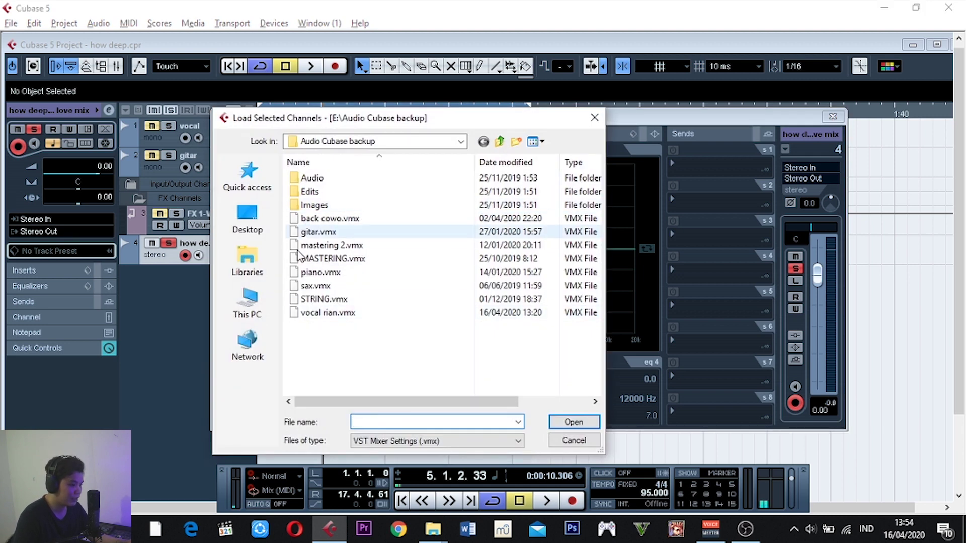
{"action": "double_click", "coordinate": [362, 247]}
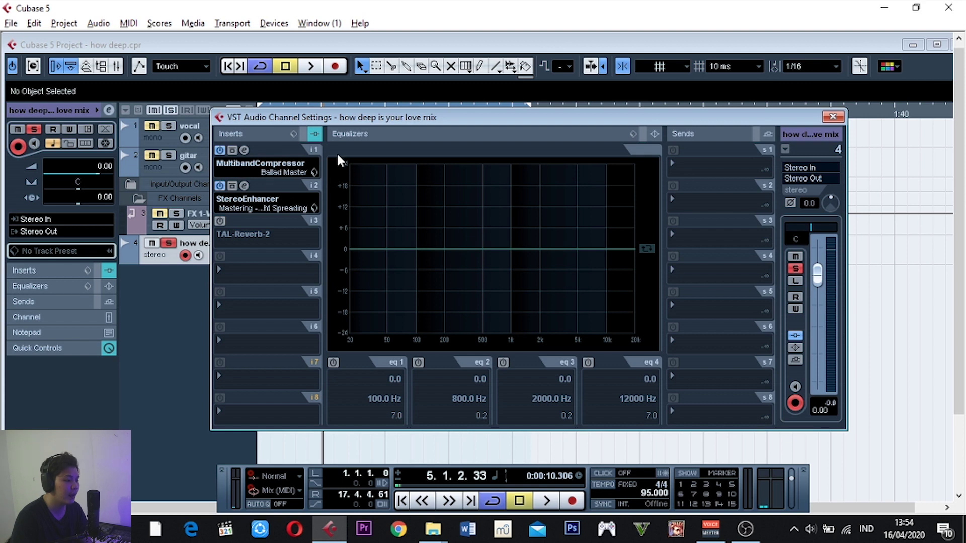
Reload MultibandCompressor in the first insert slot, give it the Ballad Master preset, and close the plug-in window
{"action": "left_click", "coordinate": [270, 166]}
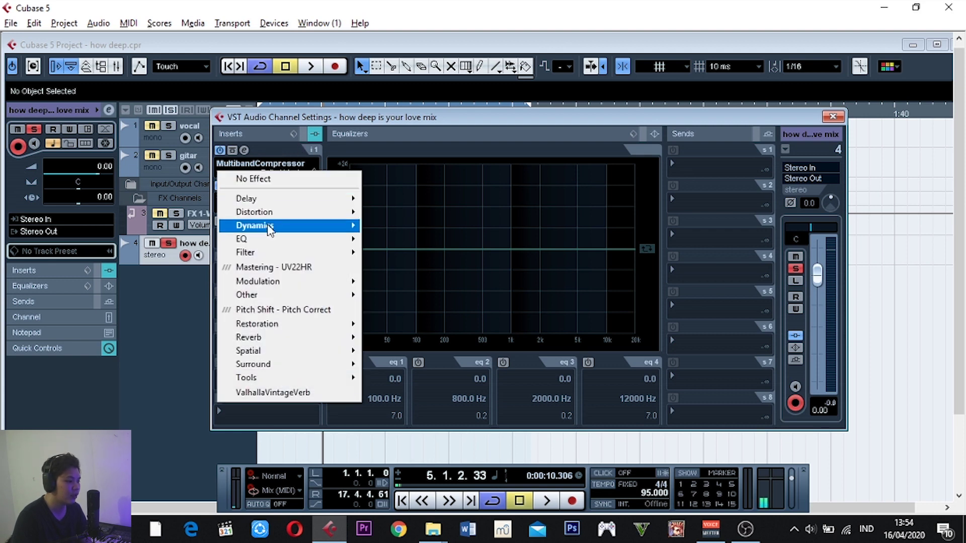
{"action": "mouse_move", "coordinate": [269, 227]}
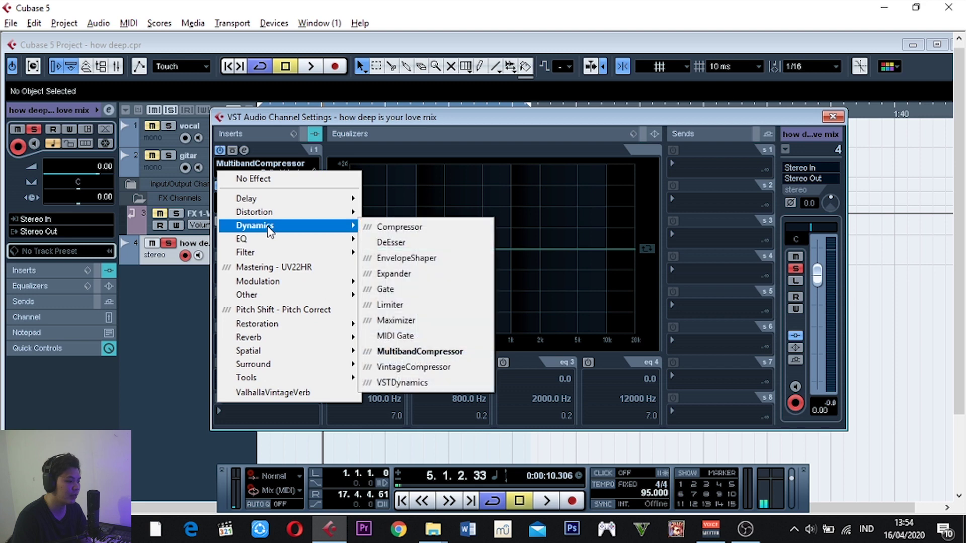
{"action": "left_click", "coordinate": [442, 352]}
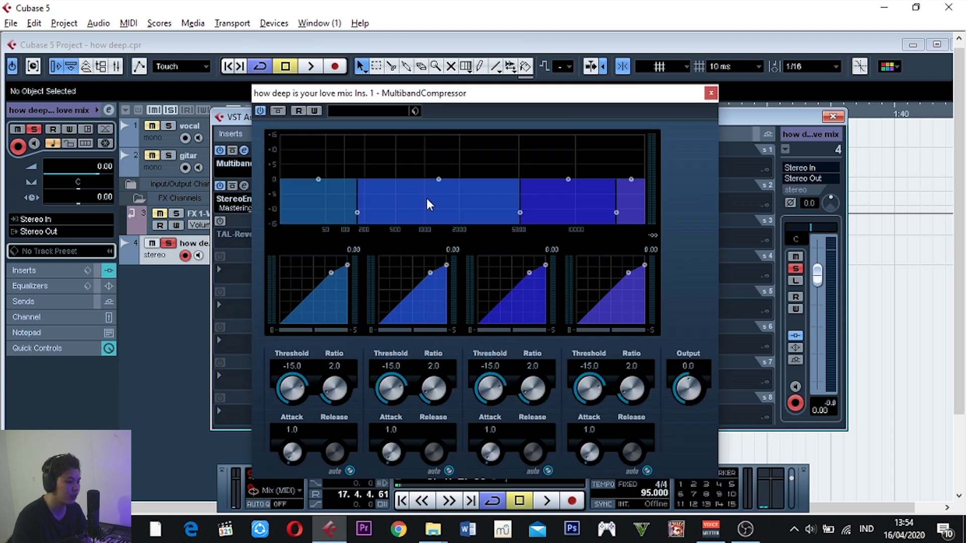
{"action": "left_click", "coordinate": [373, 112]}
{"action": "left_click", "coordinate": [387, 248]}
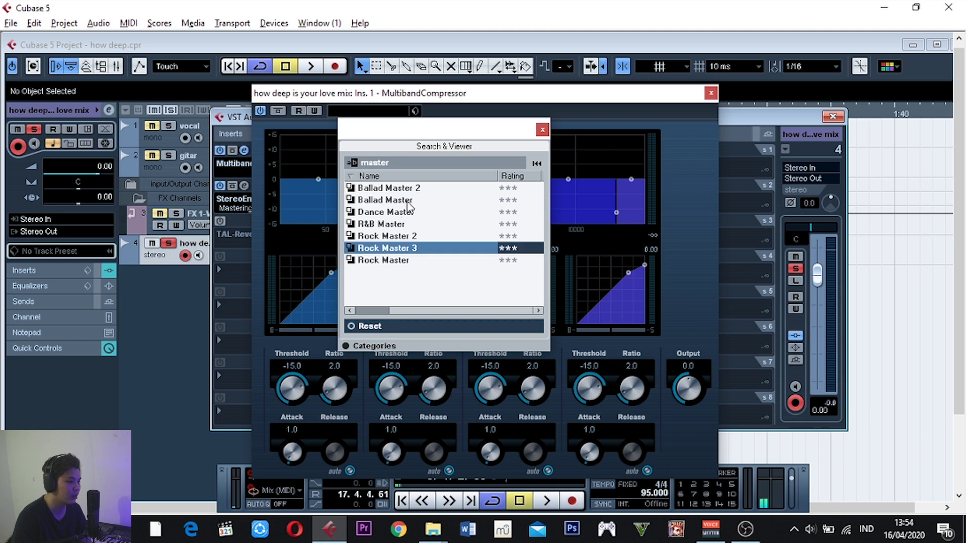
{"action": "left_click", "coordinate": [409, 201]}
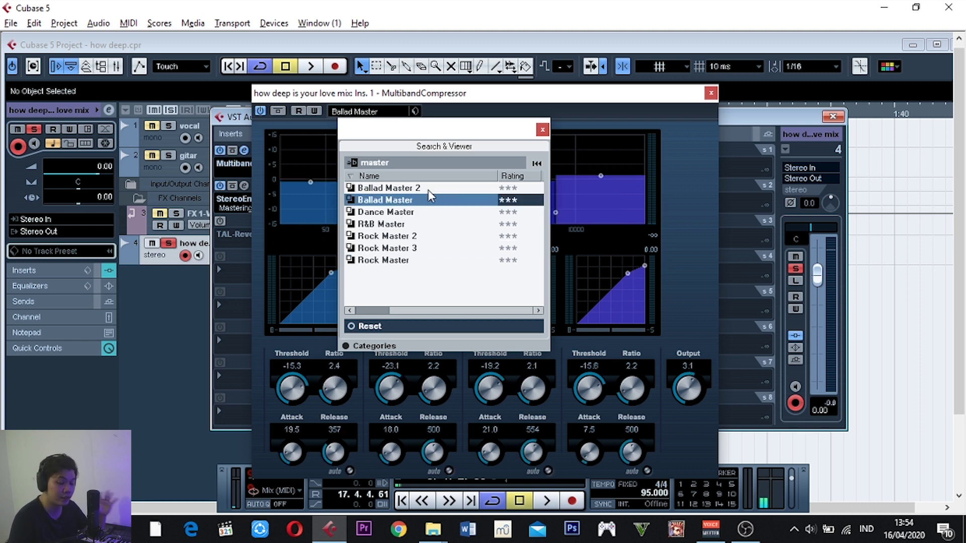
{"action": "left_click", "coordinate": [402, 224]}
{"action": "double_click", "coordinate": [422, 204]}
{"action": "left_click", "coordinate": [711, 94]}
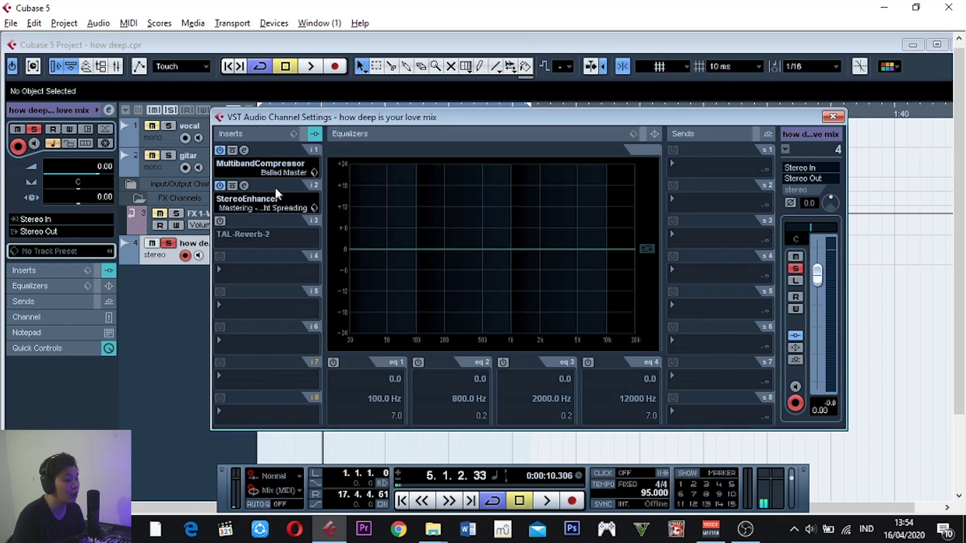
Try the other mastering presets in StereoEnhancer, choose Mastering - Light Spreading, and close the plug-in window
{"action": "left_click", "coordinate": [244, 185]}
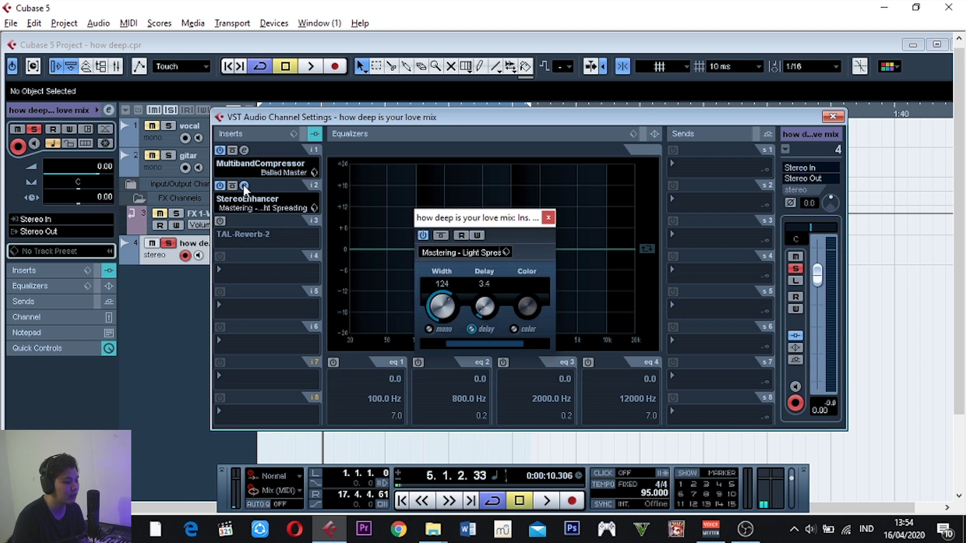
{"action": "left_click", "coordinate": [465, 252]}
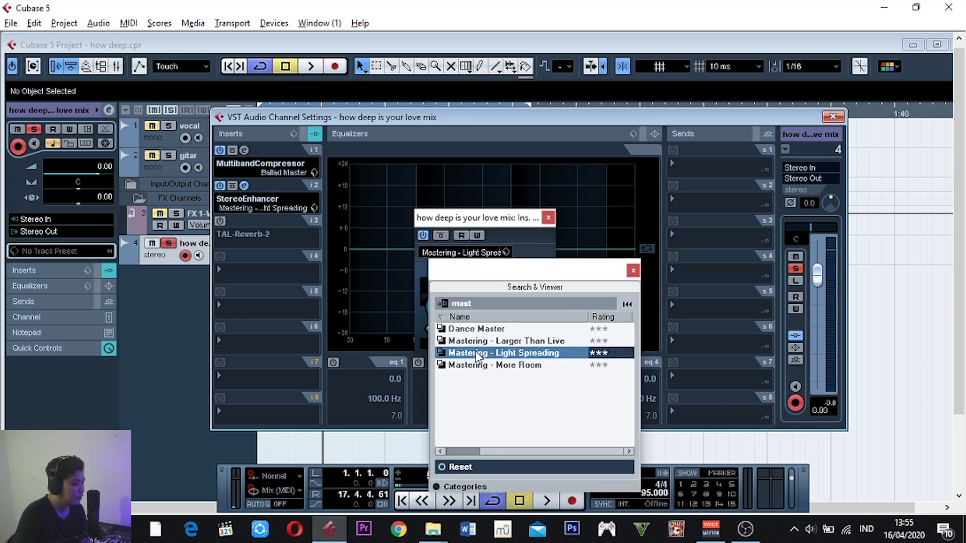
{"action": "left_click", "coordinate": [480, 365]}
{"action": "left_click", "coordinate": [534, 341]}
{"action": "left_click", "coordinate": [503, 354]}
{"action": "left_click", "coordinate": [553, 254]}
{"action": "left_click", "coordinate": [548, 217]}
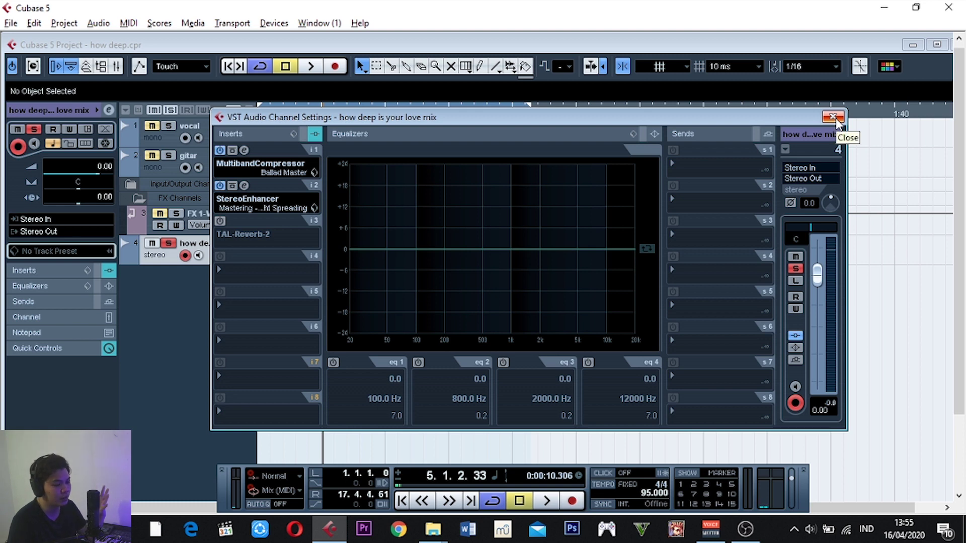
Close the channel settings, play the mastered mixdown from the project start to about 41 seconds, and stop playback
{"action": "left_click", "coordinate": [832, 117]}
{"action": "left_click", "coordinate": [276, 111]}
{"action": "left_click", "coordinate": [271, 109]}
{"action": "key", "text": "Home"}
{"action": "key", "text": "space"}
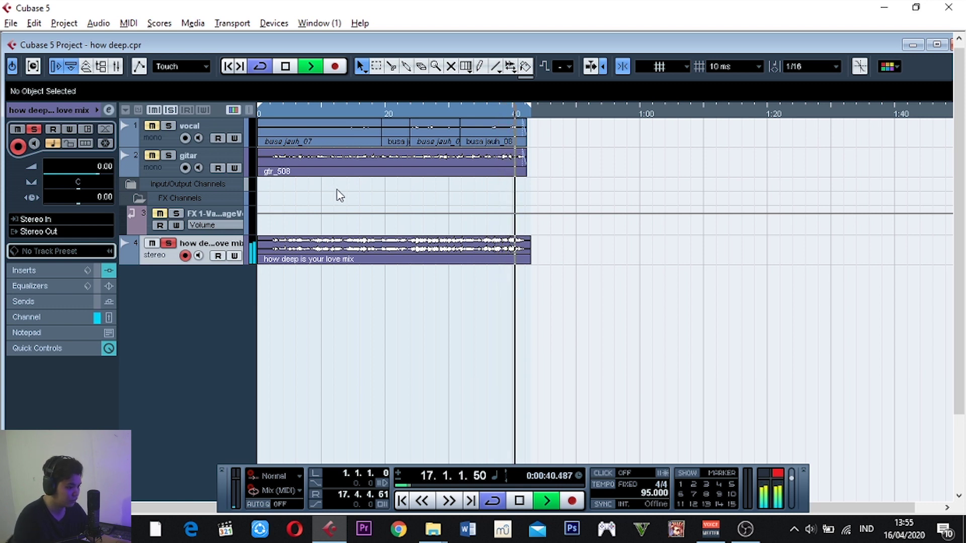
{"action": "key", "text": "space"}
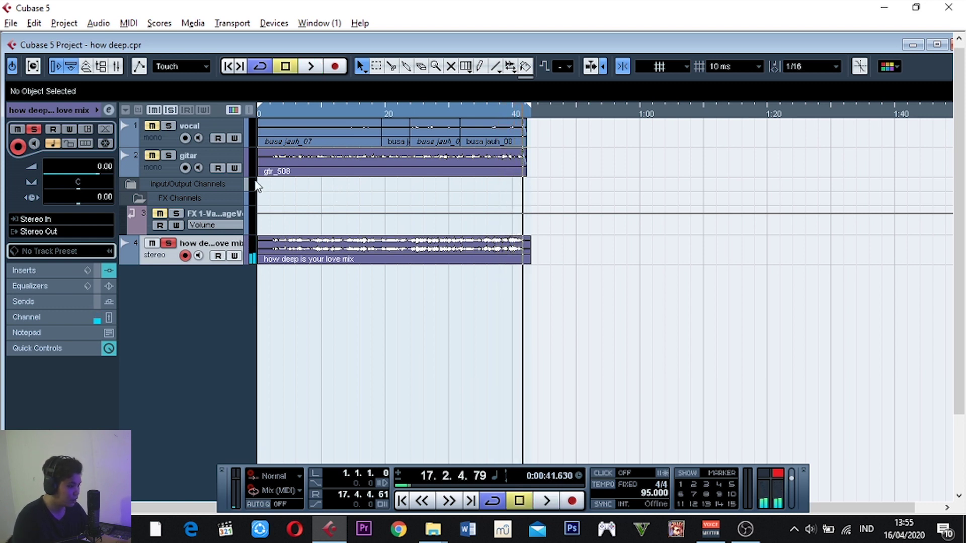
Switch off MultibandCompressor and StereoEnhancer in the mixdown track's channel settings, and play the unprocessed mixdown from the project start
{"action": "left_click", "coordinate": [259, 112]}
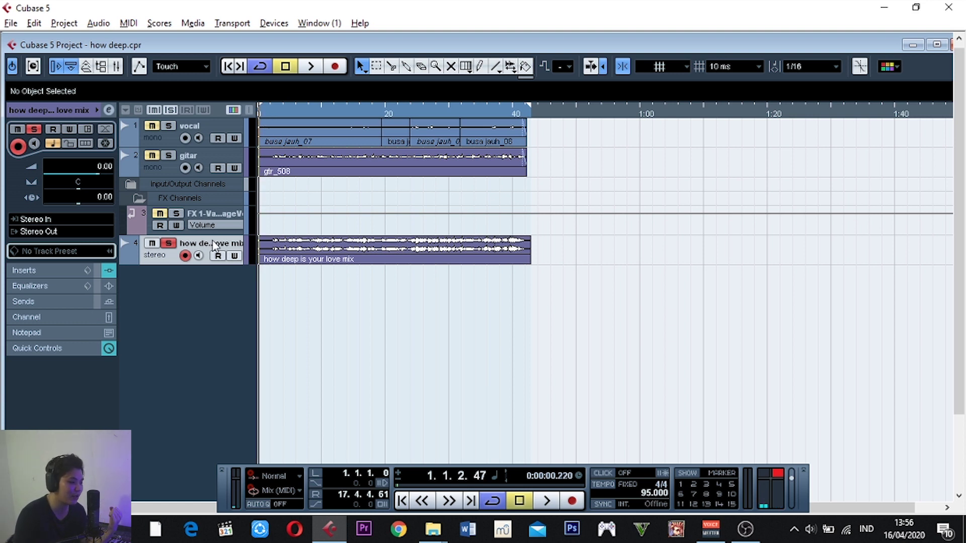
{"action": "left_click", "coordinate": [109, 110]}
{"action": "left_click", "coordinate": [220, 150]}
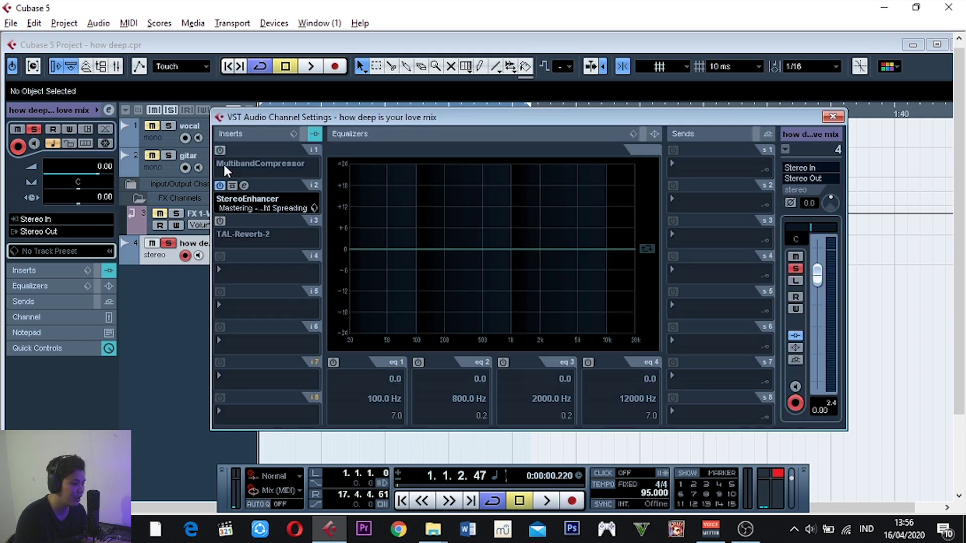
{"action": "left_click", "coordinate": [220, 185]}
{"action": "left_click", "coordinate": [833, 118]}
{"action": "left_click", "coordinate": [269, 107]}
{"action": "key", "text": "space"}
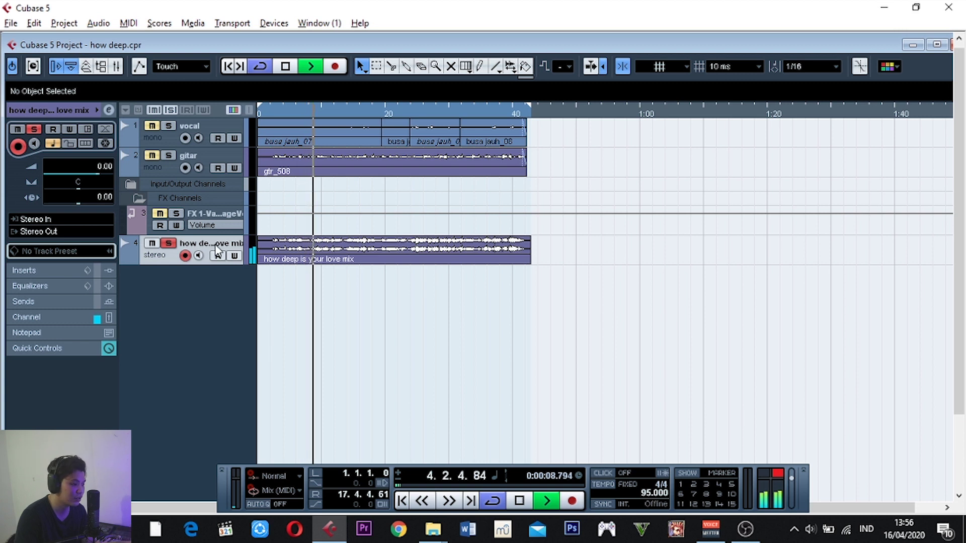
Reopen the mixdown track's channel settings during playback and switch MultibandCompressor and StereoEnhancer back on
{"action": "left_click", "coordinate": [108, 109]}
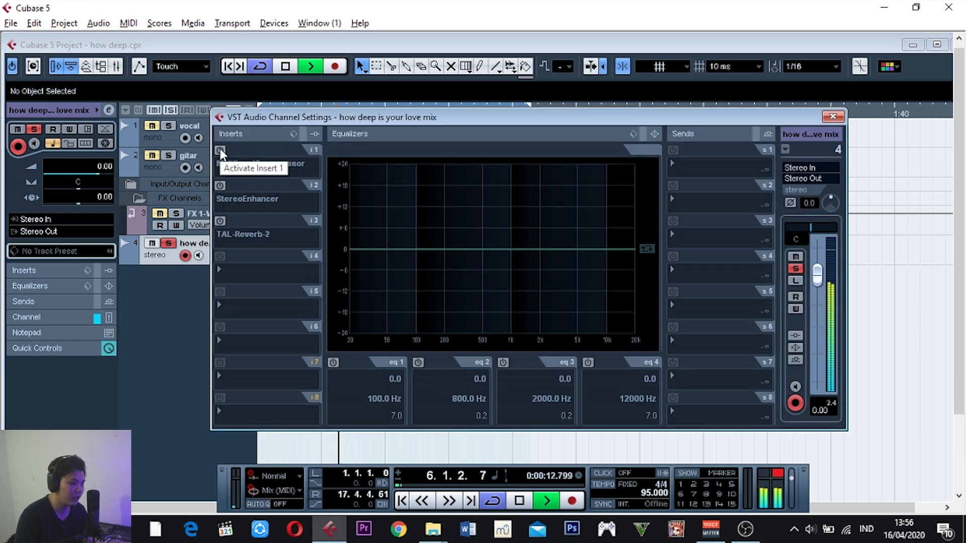
{"action": "left_click", "coordinate": [220, 150]}
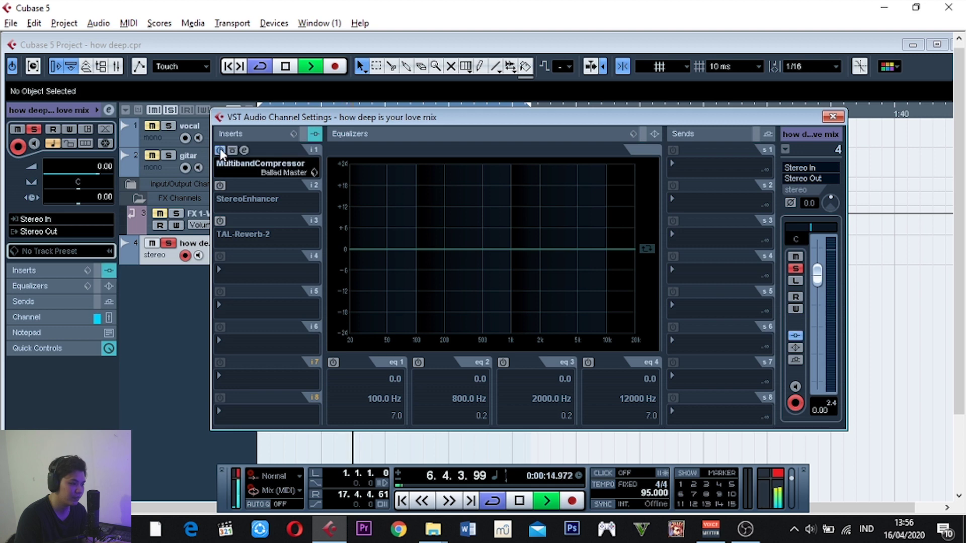
{"action": "left_click", "coordinate": [220, 185]}
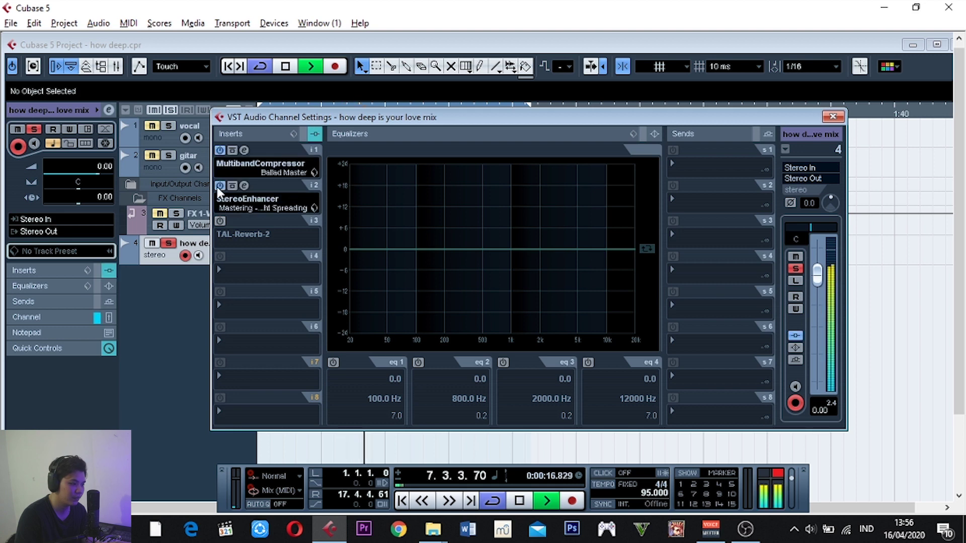
Compare the sound during playback by bypassing both mastering inserts and reactivating MultibandCompressor and StereoEnhancer
{"action": "left_click", "coordinate": [220, 150]}
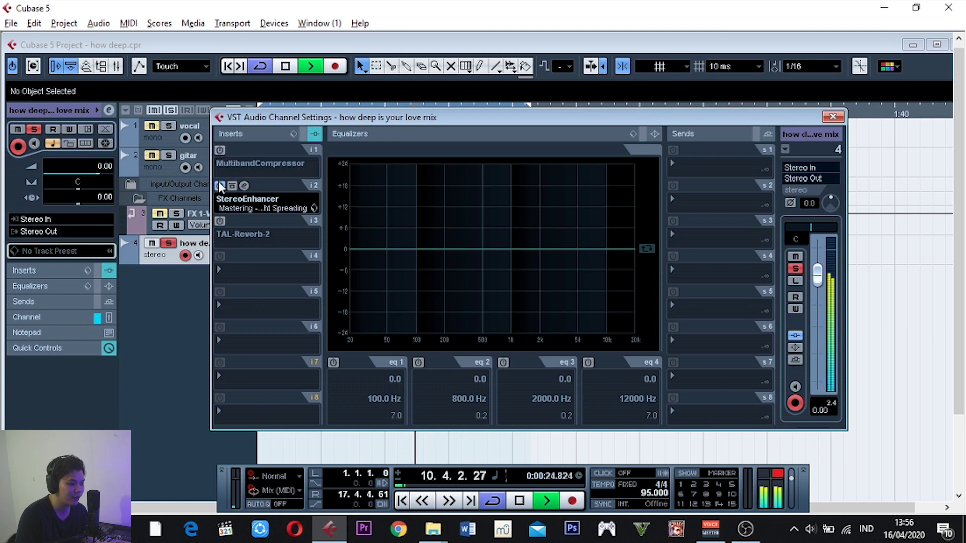
{"action": "left_click", "coordinate": [219, 185]}
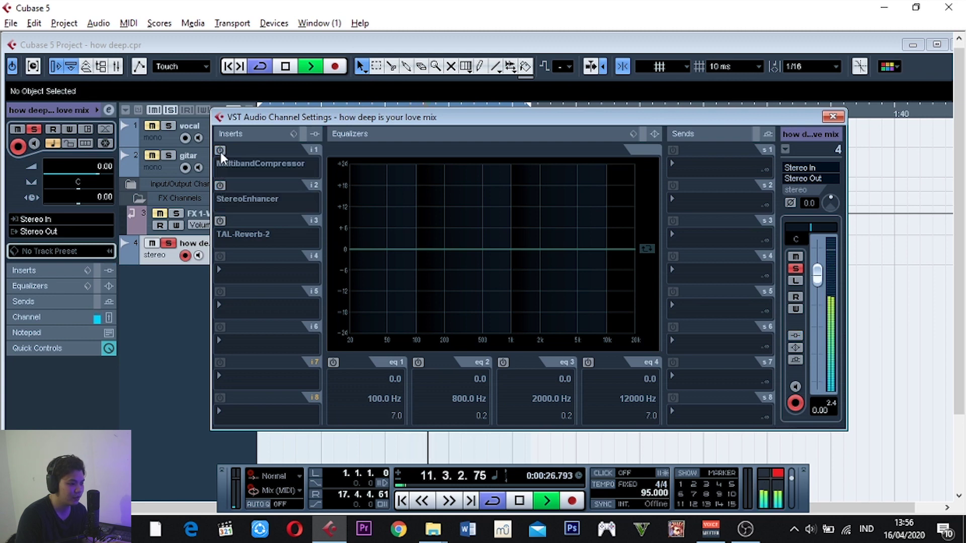
{"action": "left_click", "coordinate": [220, 150]}
{"action": "left_click", "coordinate": [217, 186]}
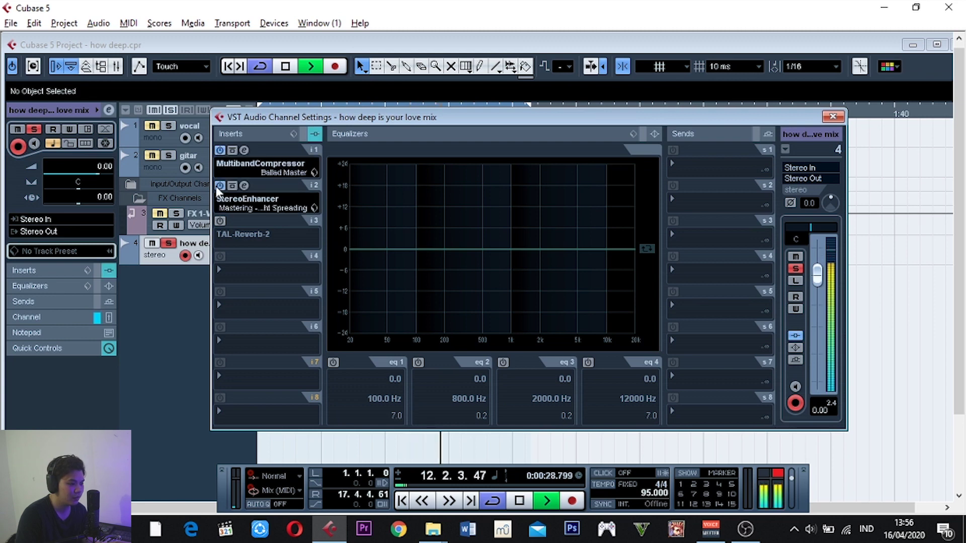
Close the channel settings, listen to the mastered mixdown until about 42 seconds, stop playback, and return to the project start
{"action": "left_click", "coordinate": [832, 116]}
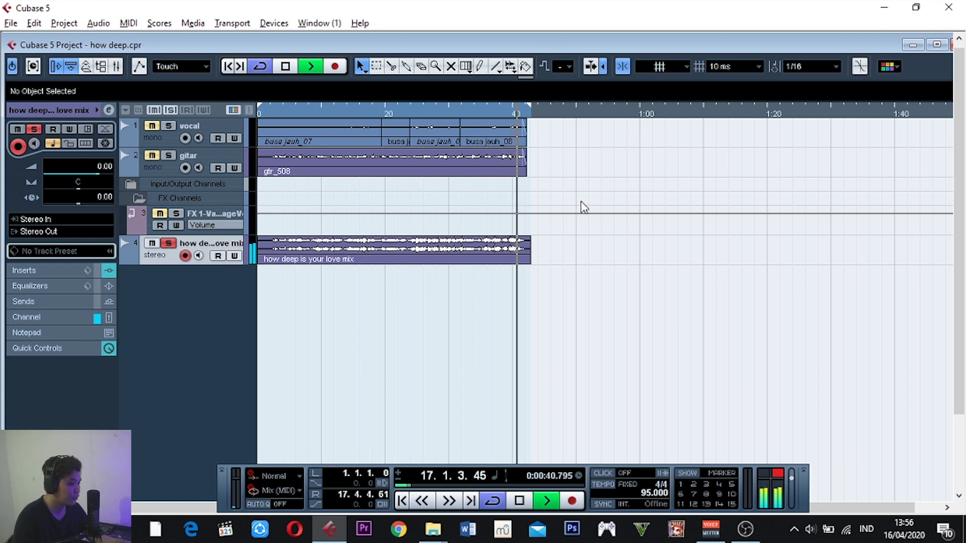
{"action": "key", "text": "space"}
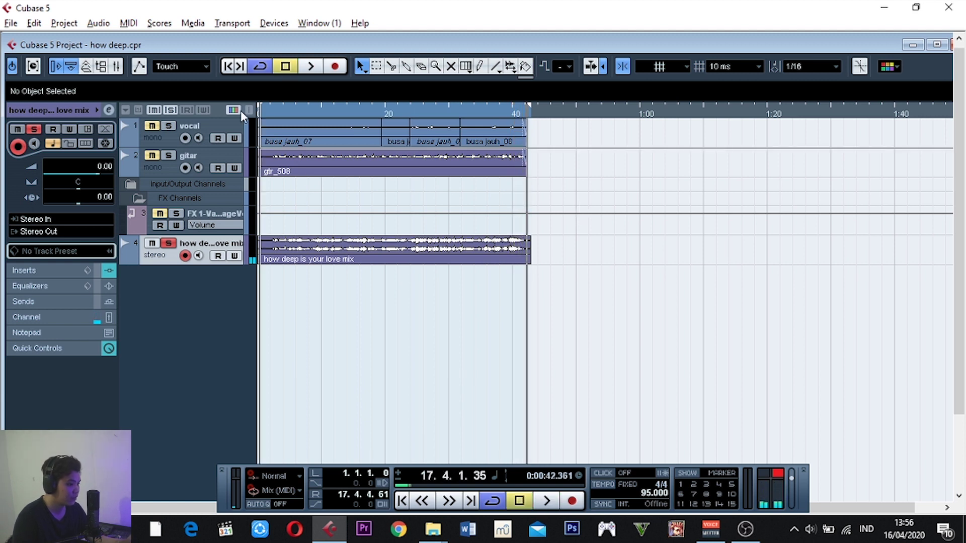
{"action": "left_click", "coordinate": [262, 108]}
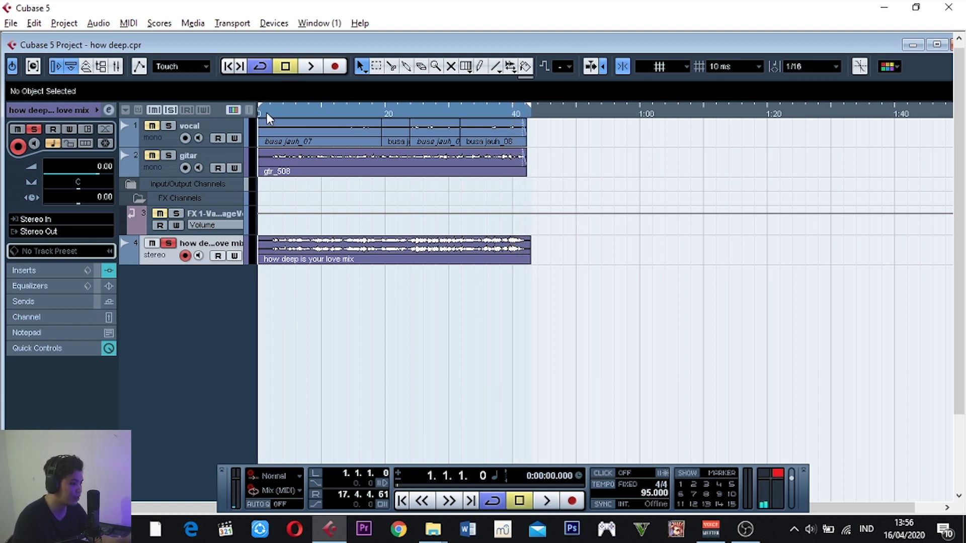